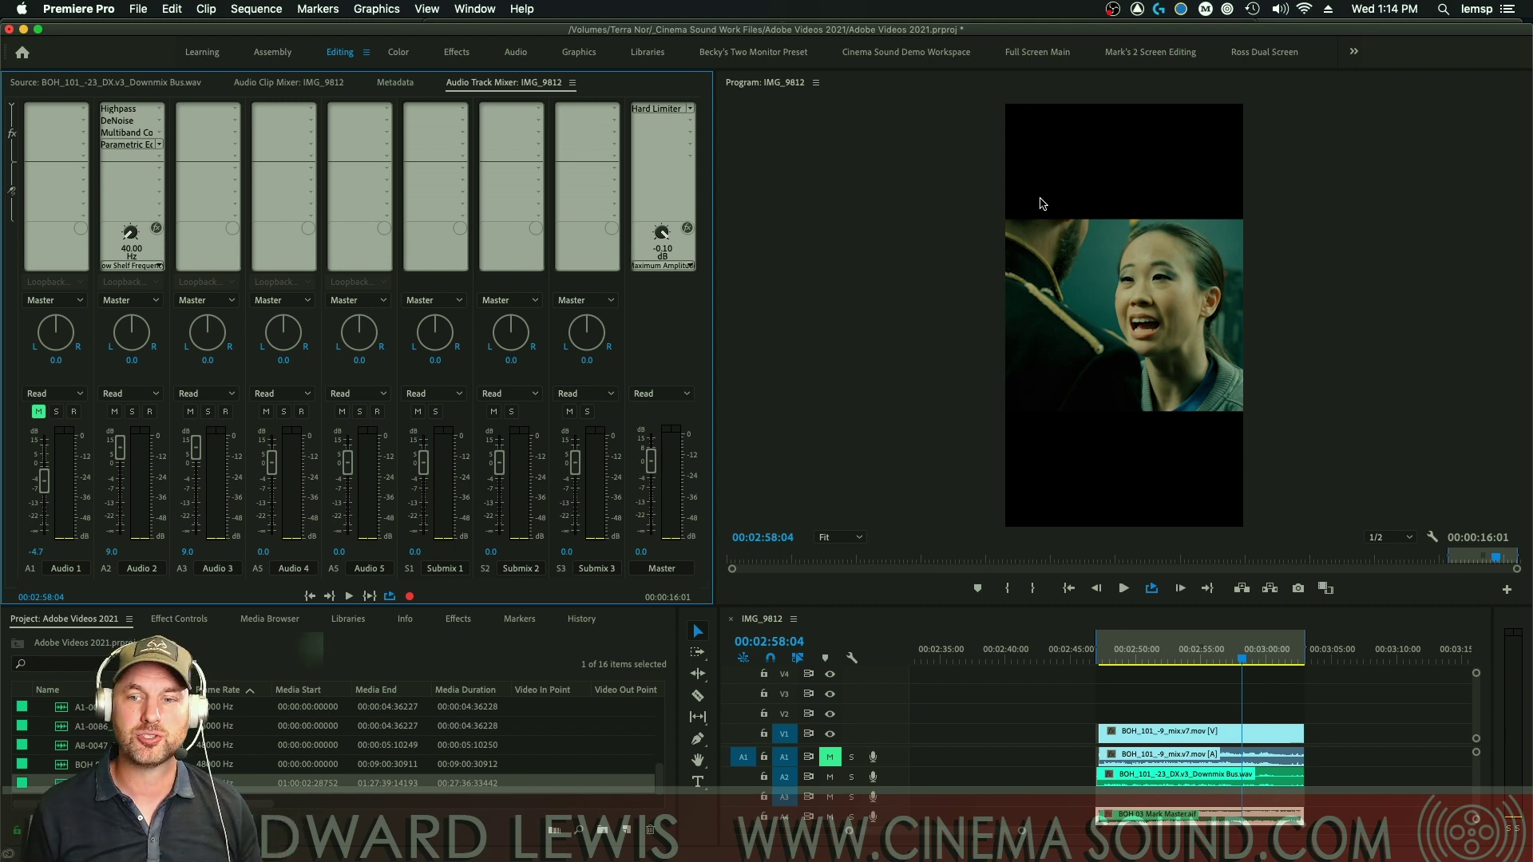
# Open the Essential Sound panel and tag the music clip Music and the A1/A2 dialogue clips Dialogue
pyautogui.click(475, 9)
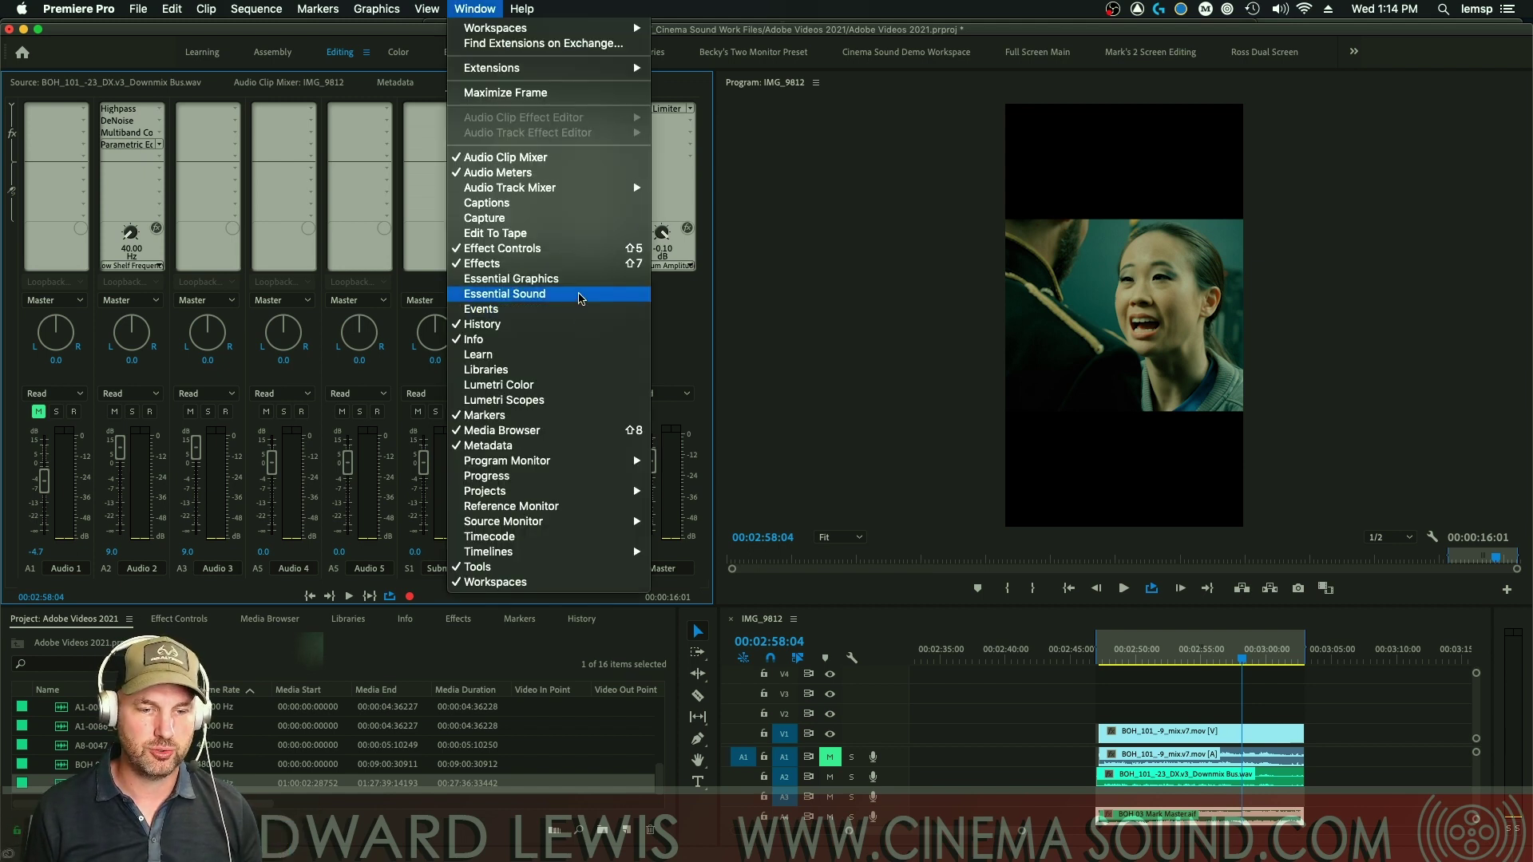
pyautogui.click(579, 297)
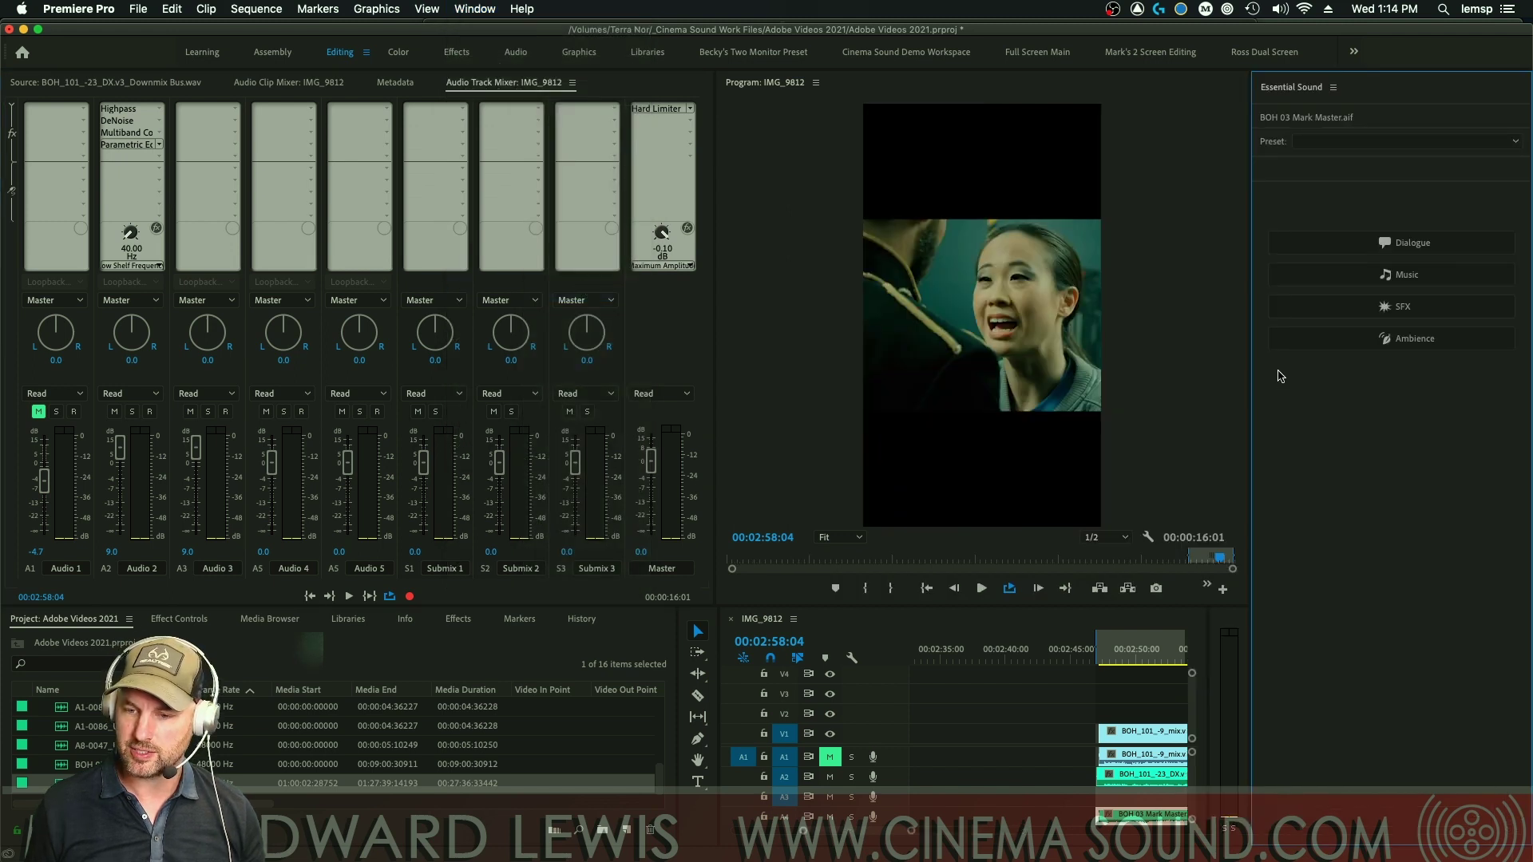
pyautogui.click(1079, 774)
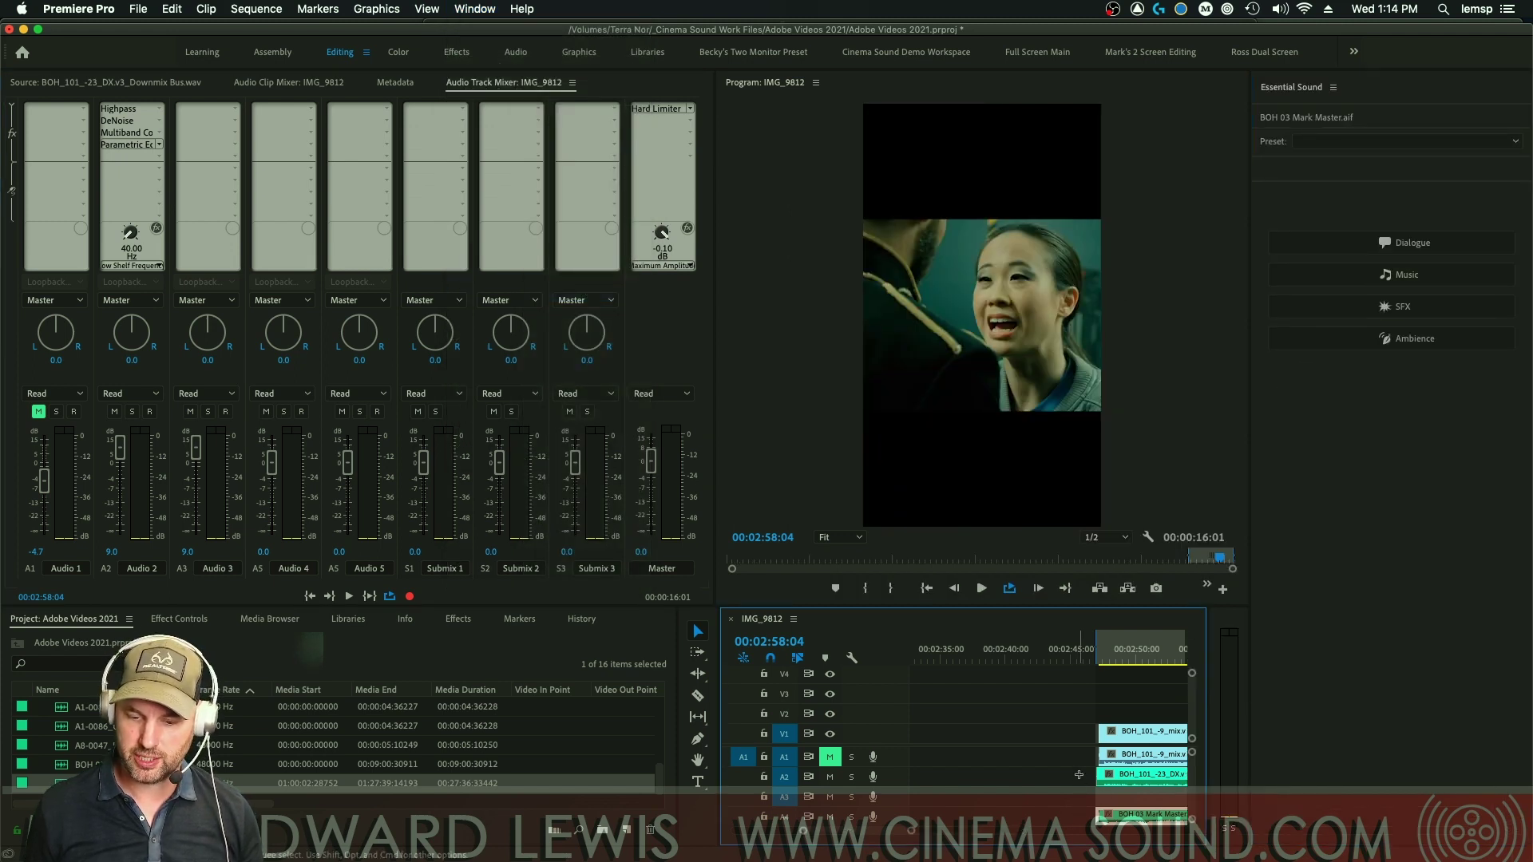
pyautogui.moveTo(1079, 775); pyautogui.dragTo(1112, 789)
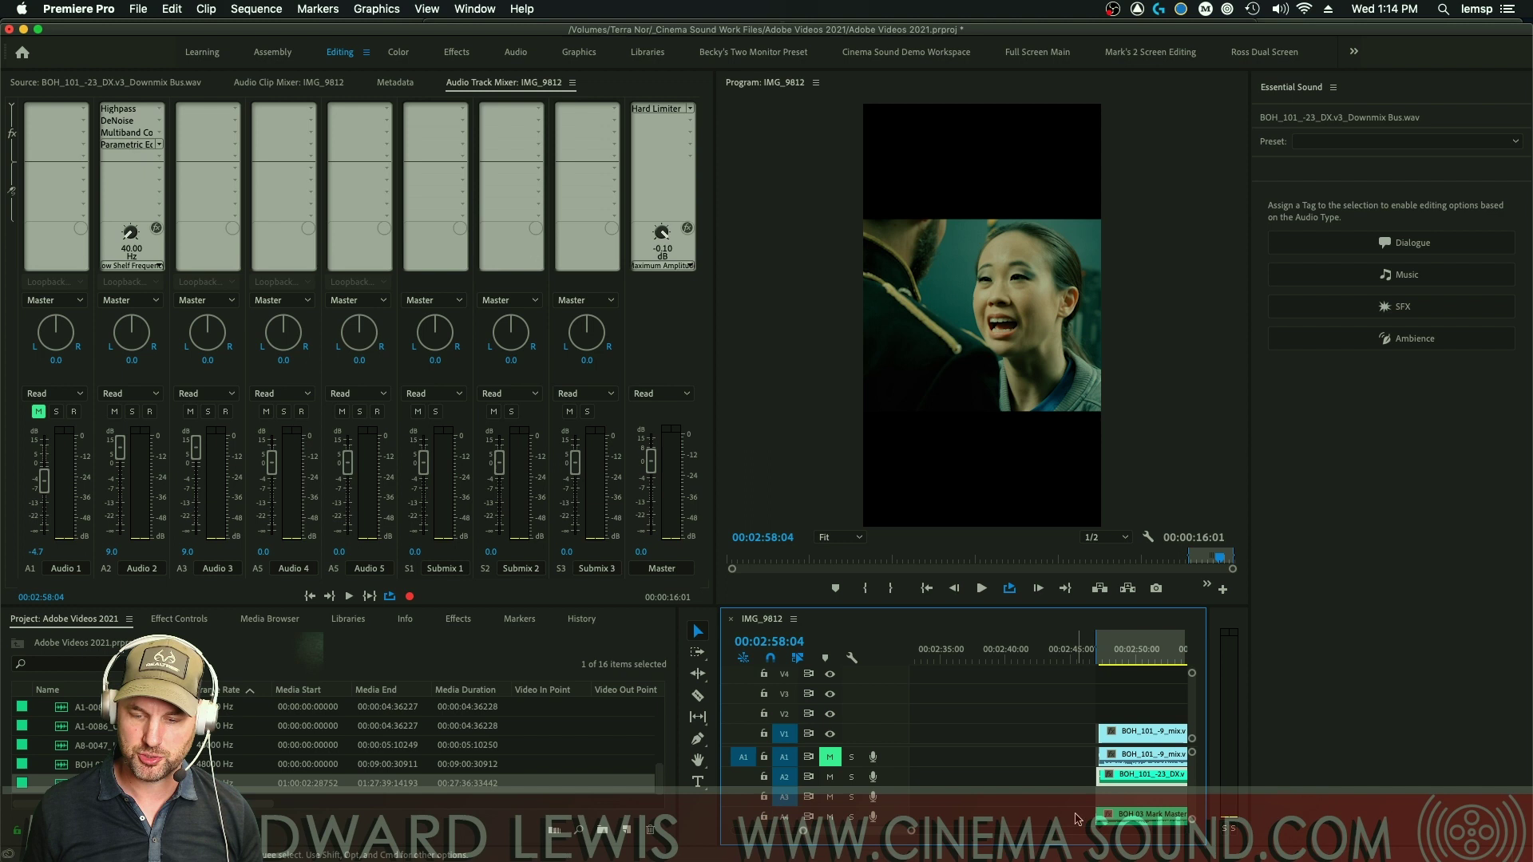
pyautogui.click(1406, 275)
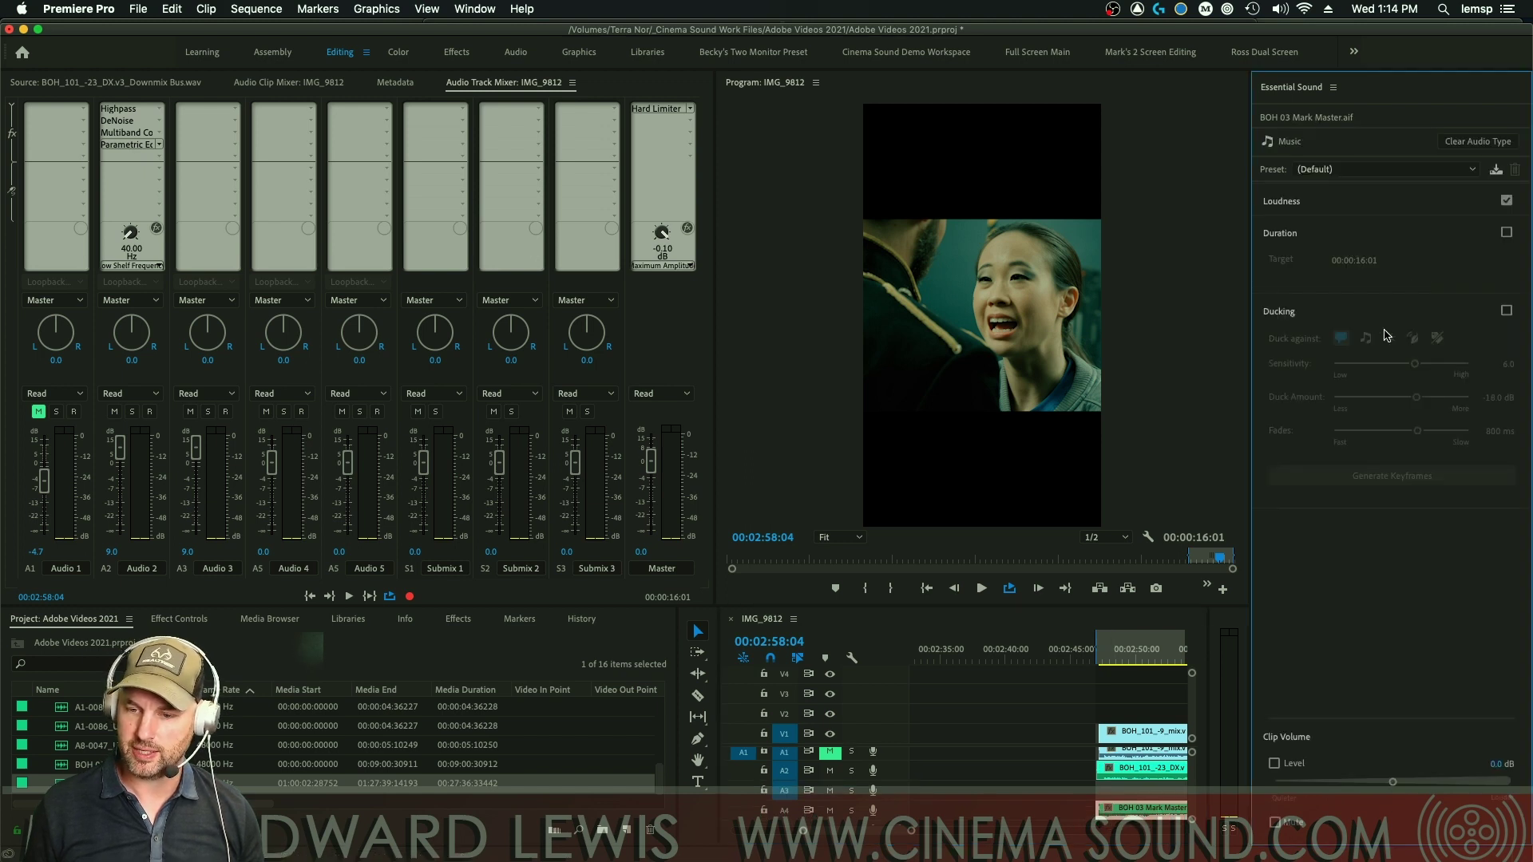
pyautogui.moveTo(1086, 761); pyautogui.dragTo(1114, 748)
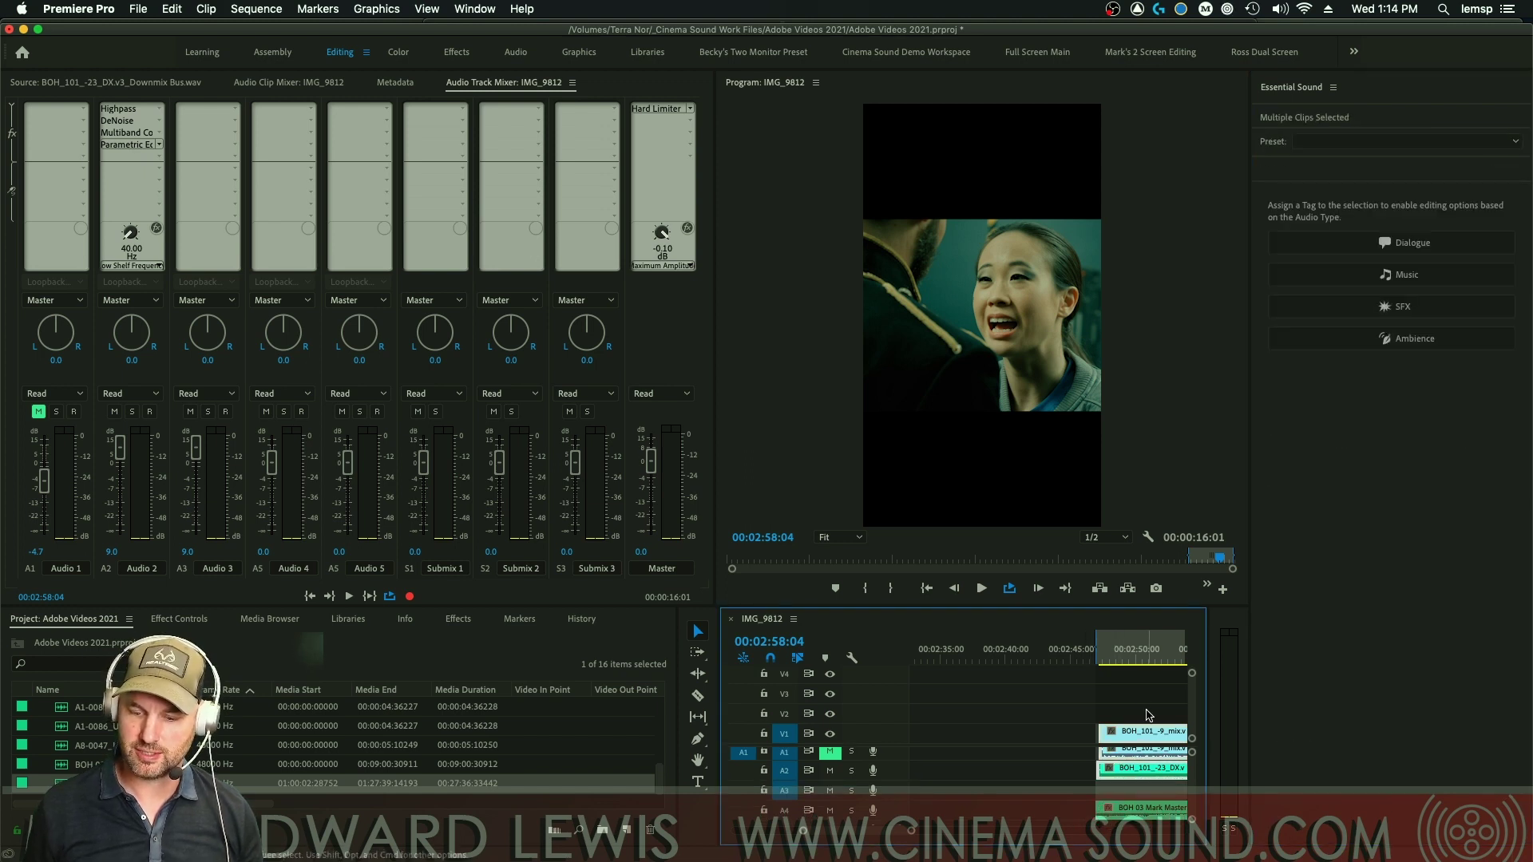
pyautogui.click(1410, 244)
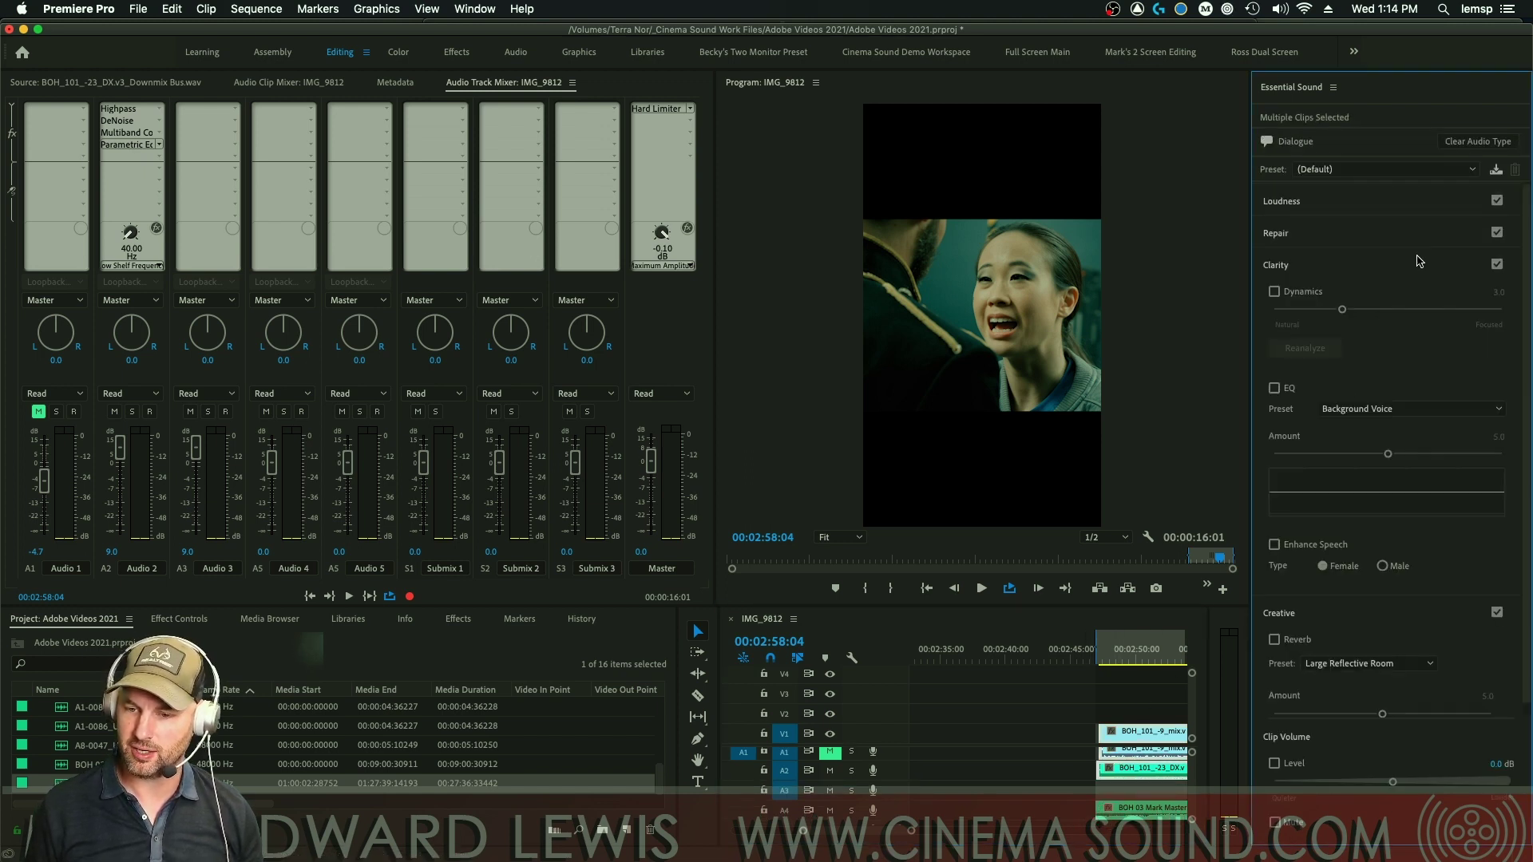
# Enable ducking on BOH 03 Mark Master and generate keyframes ducking -18.0 dB with 600 ms fades
pyautogui.click(1129, 808)
pyautogui.click(1506, 310)
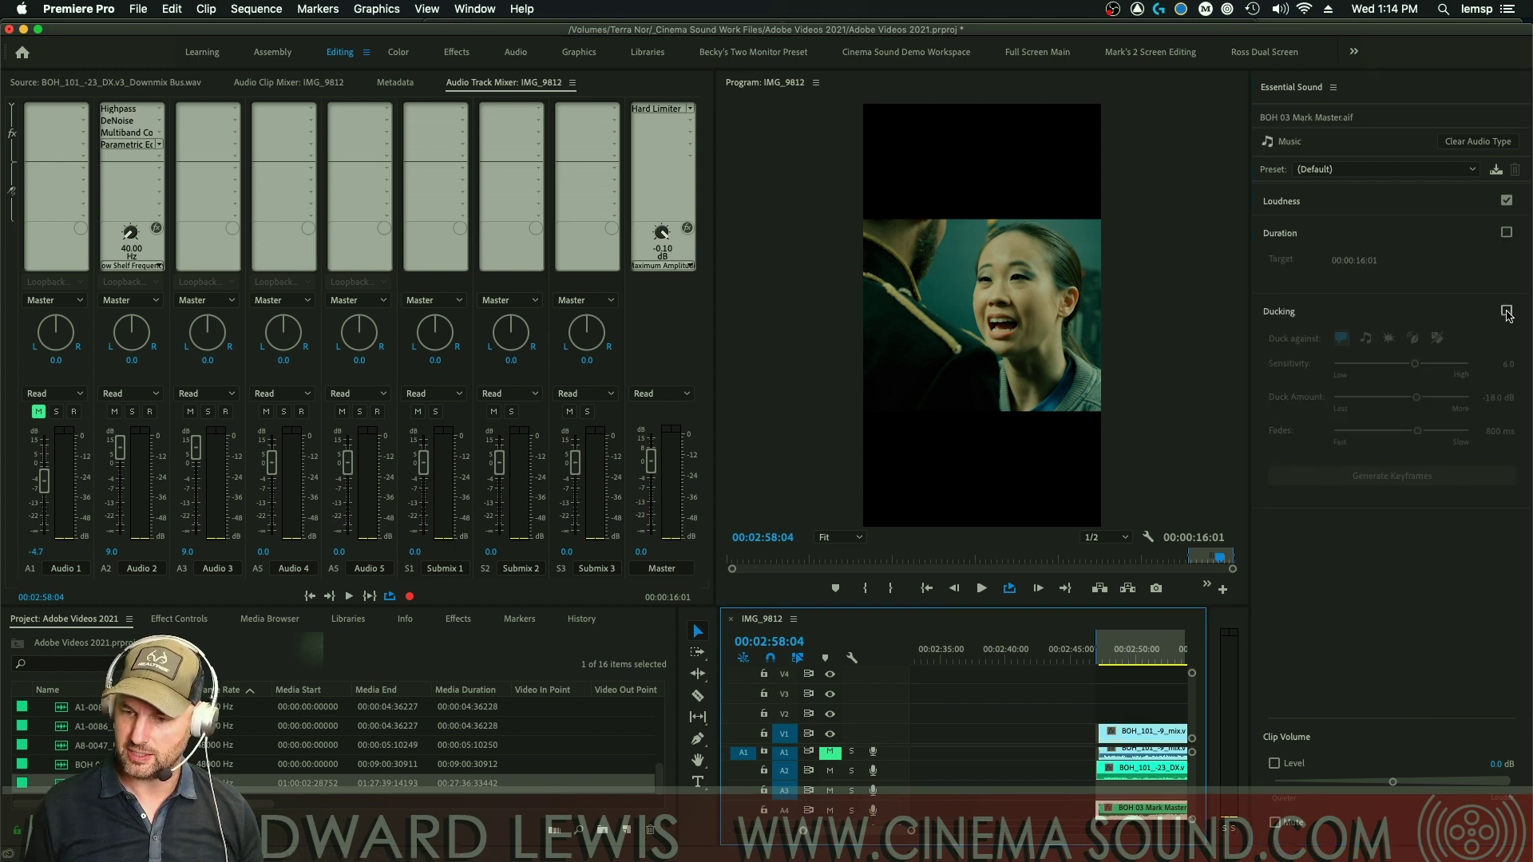
pyautogui.click(1406, 478)
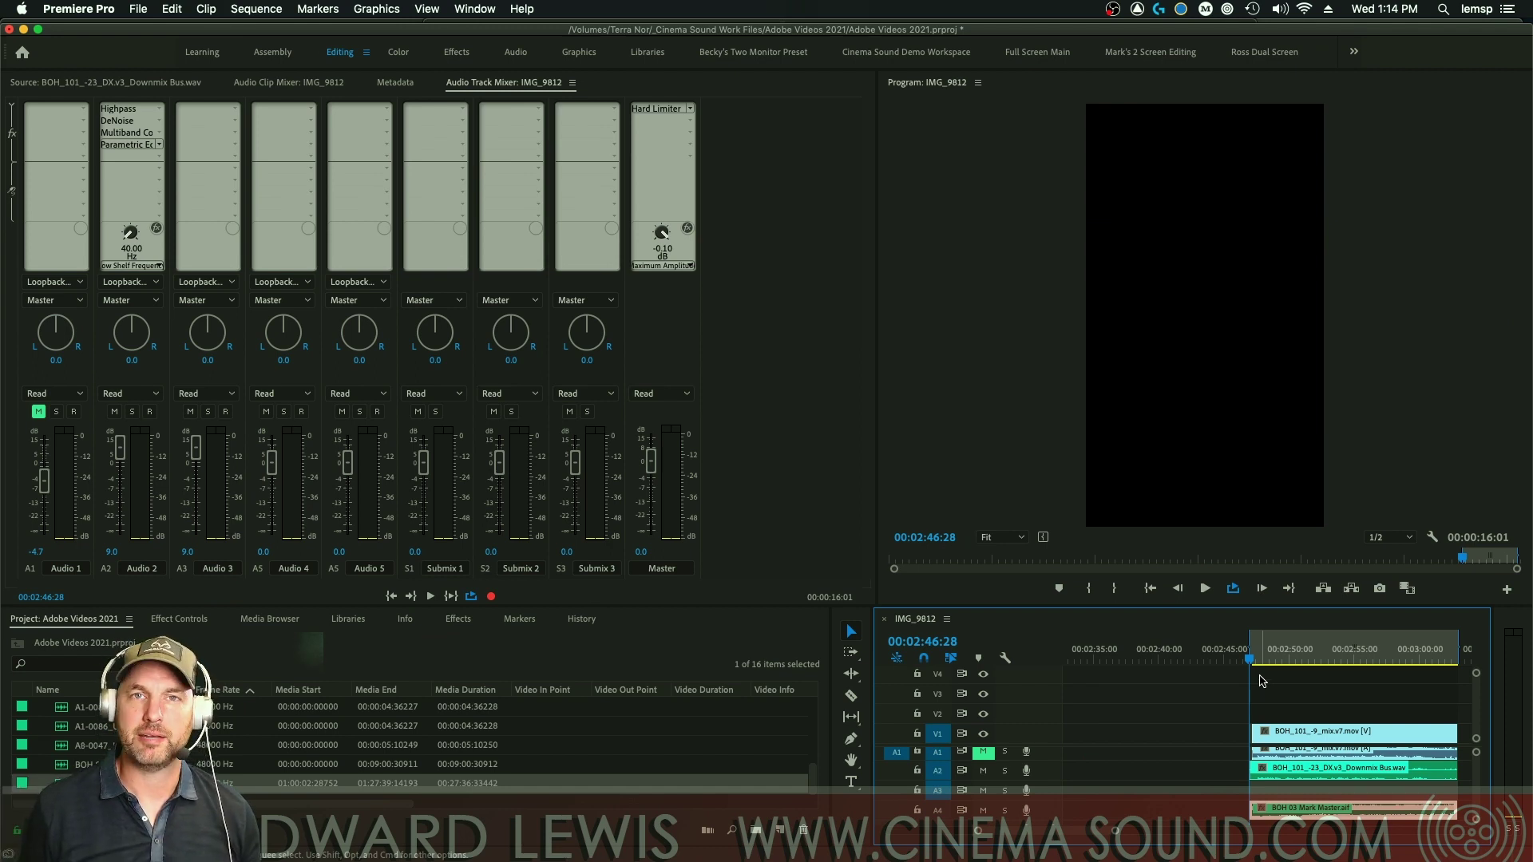
pyautogui.press('space')
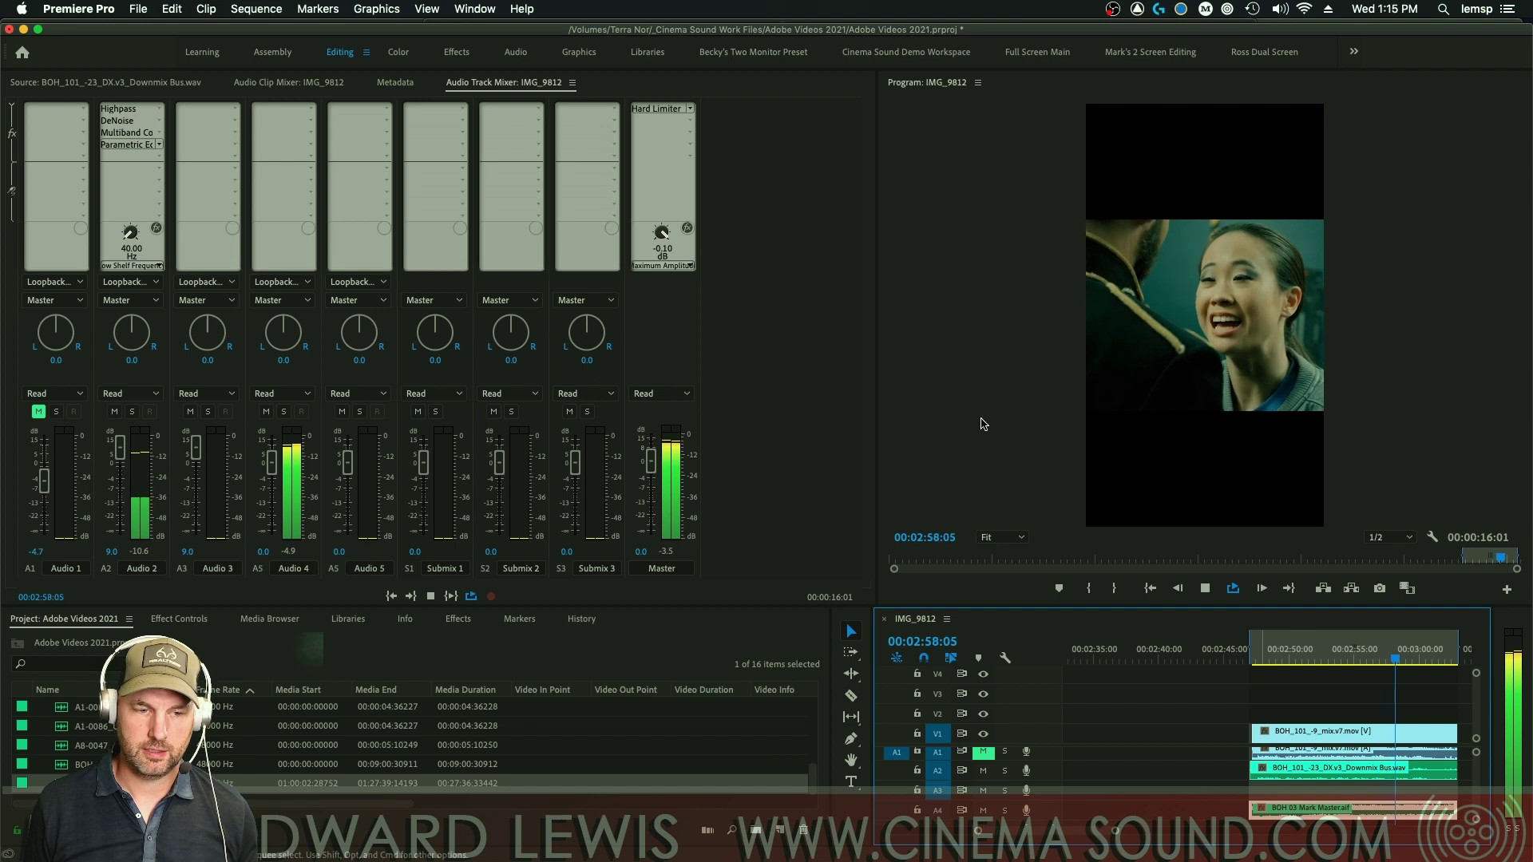
pyautogui.press('space')
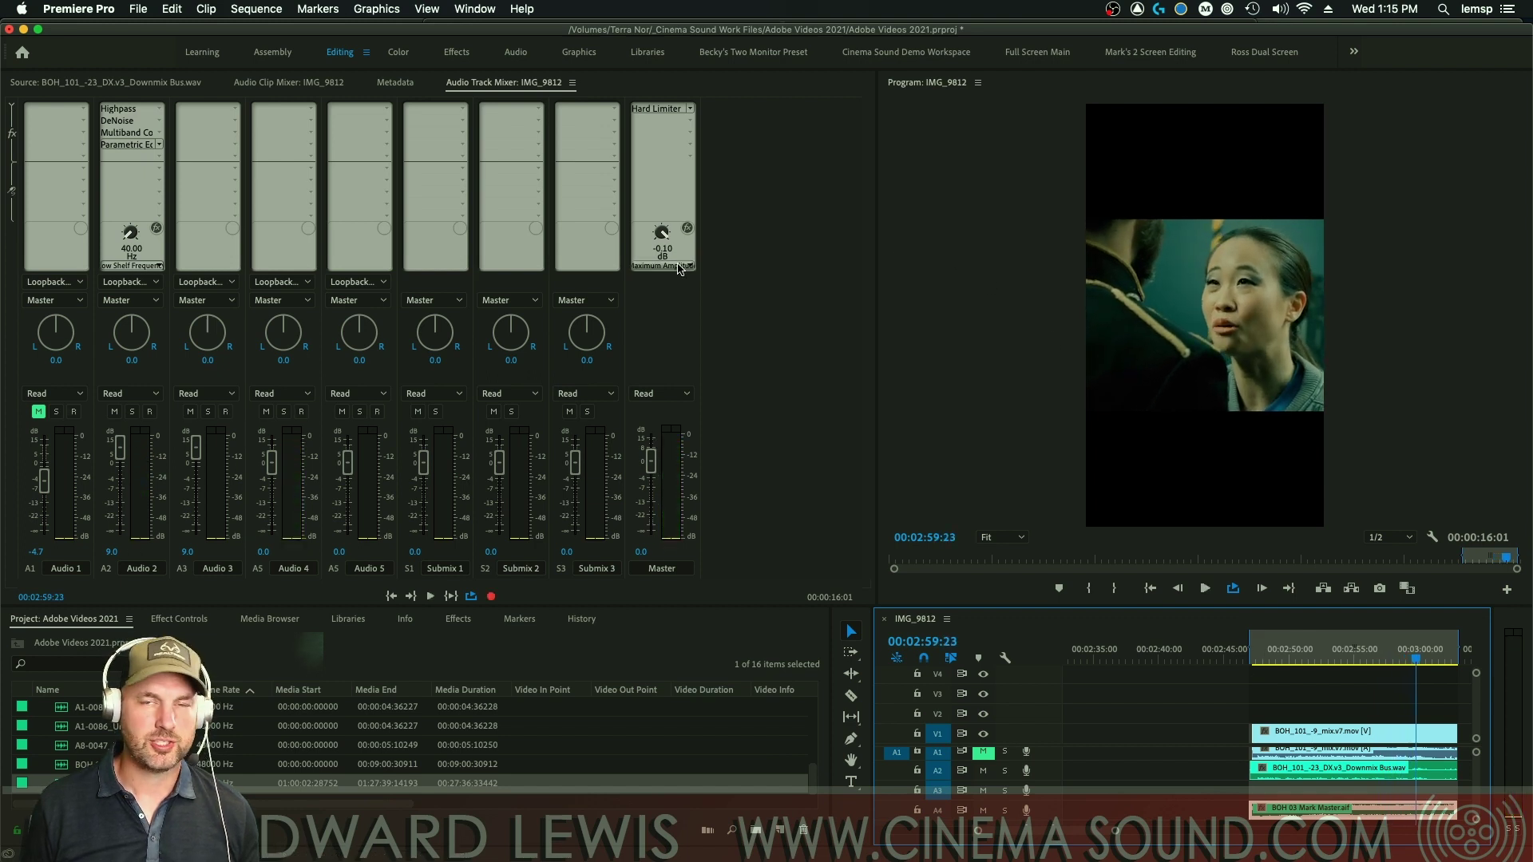
# Put a Parametric Equalizer in Audio 2's first slot and view its editor during dialogue playback
pyautogui.doubleClick(127, 145)
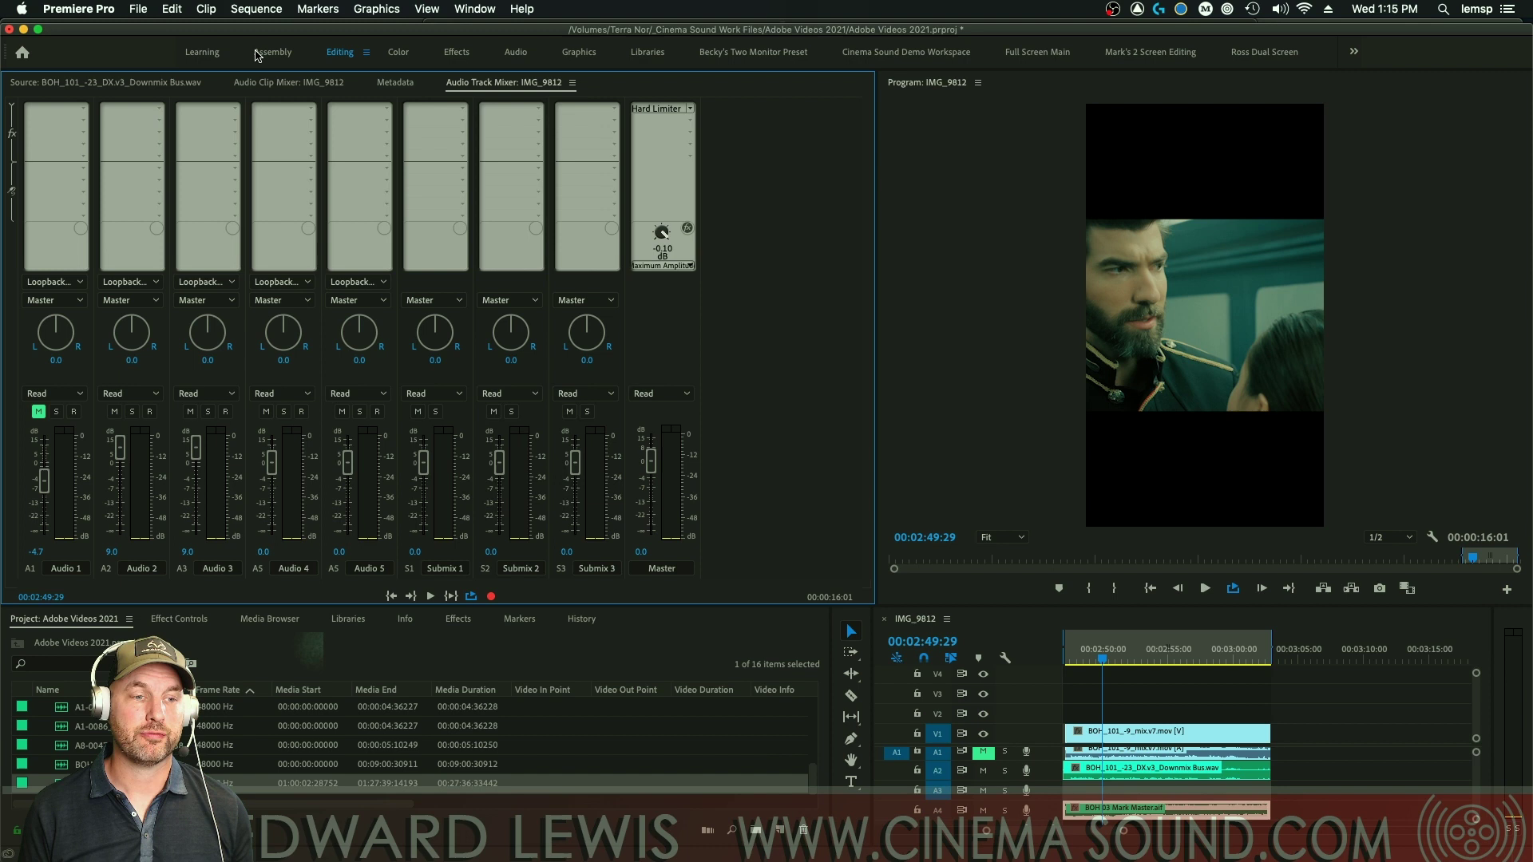
pyautogui.click(161, 110)
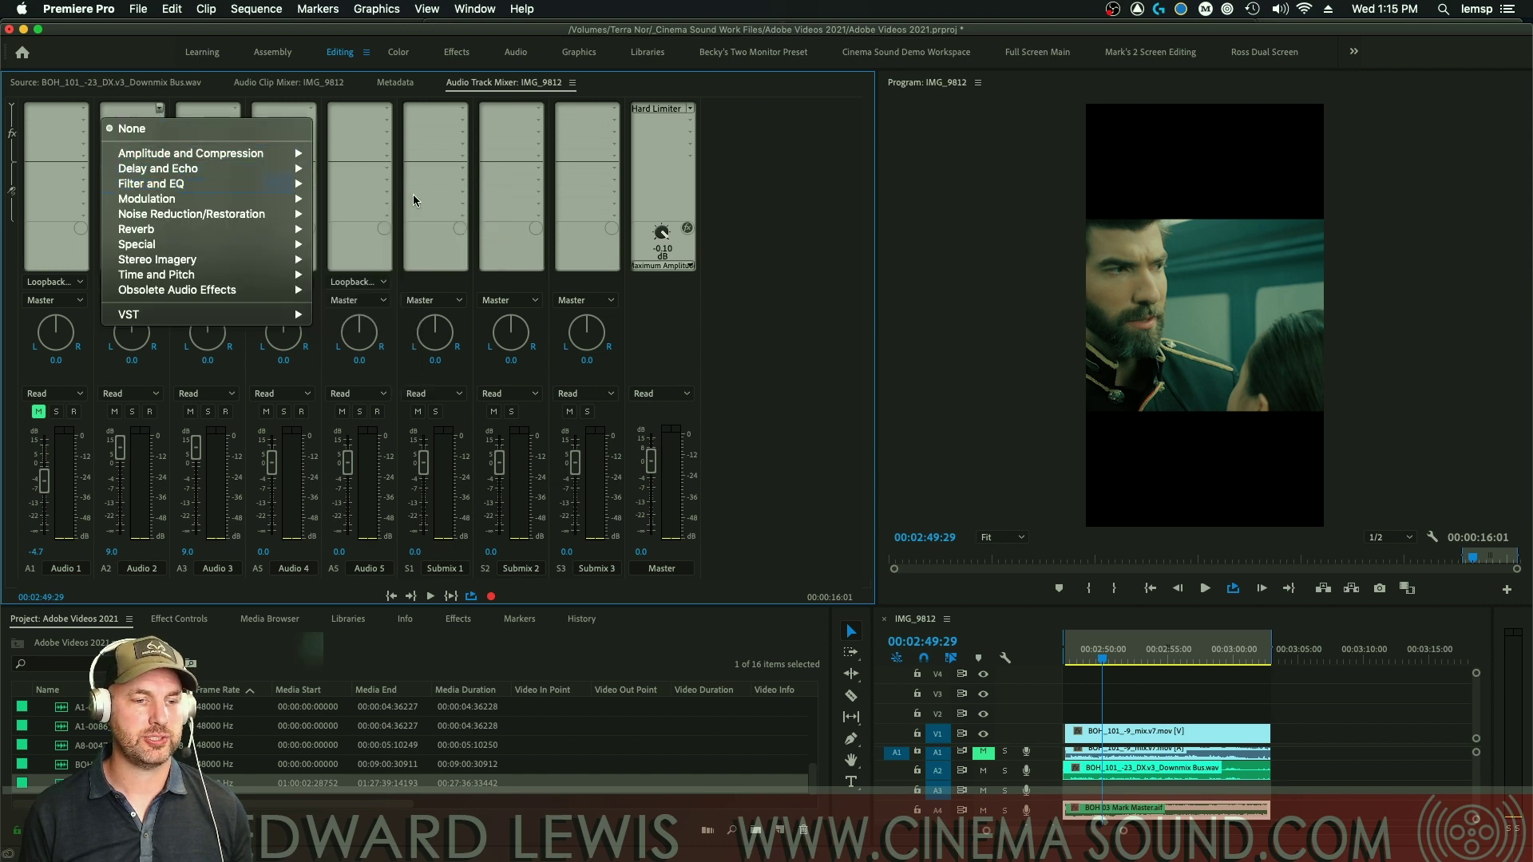
pyautogui.moveTo(296, 191)
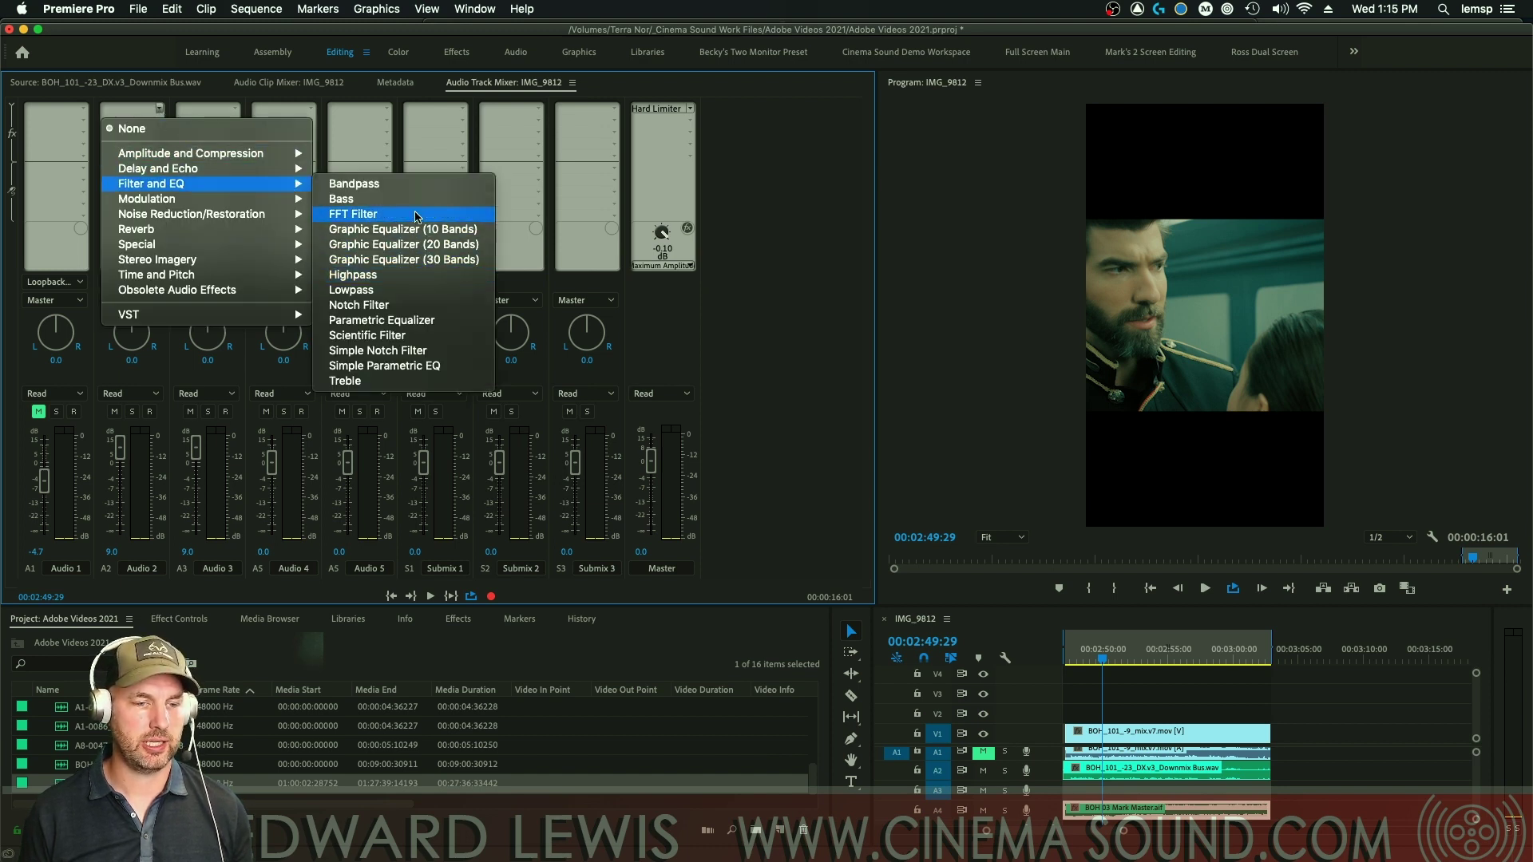
pyautogui.click(409, 320)
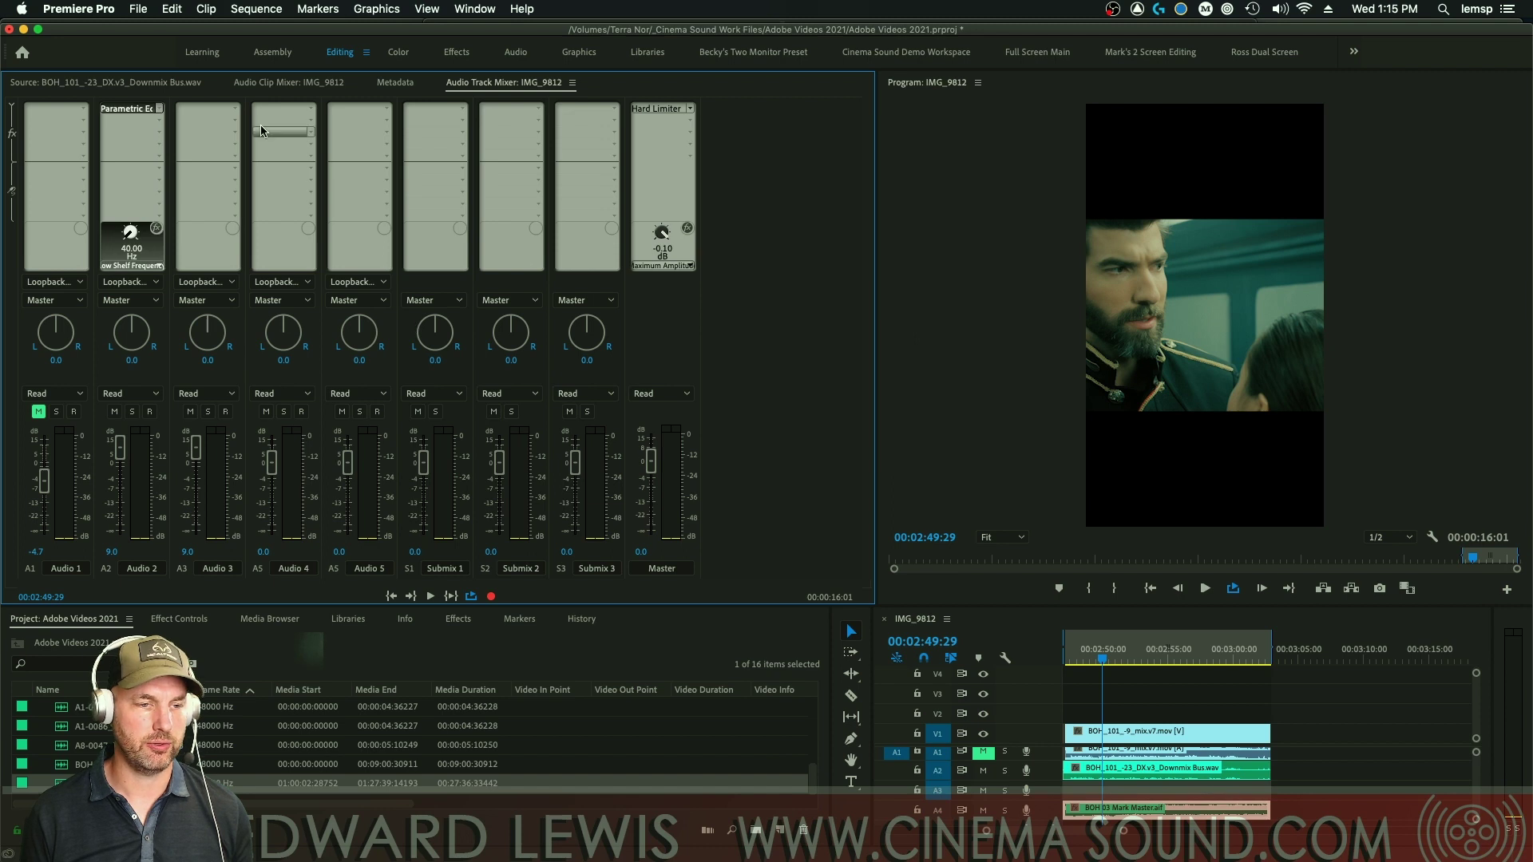
pyautogui.doubleClick(136, 116)
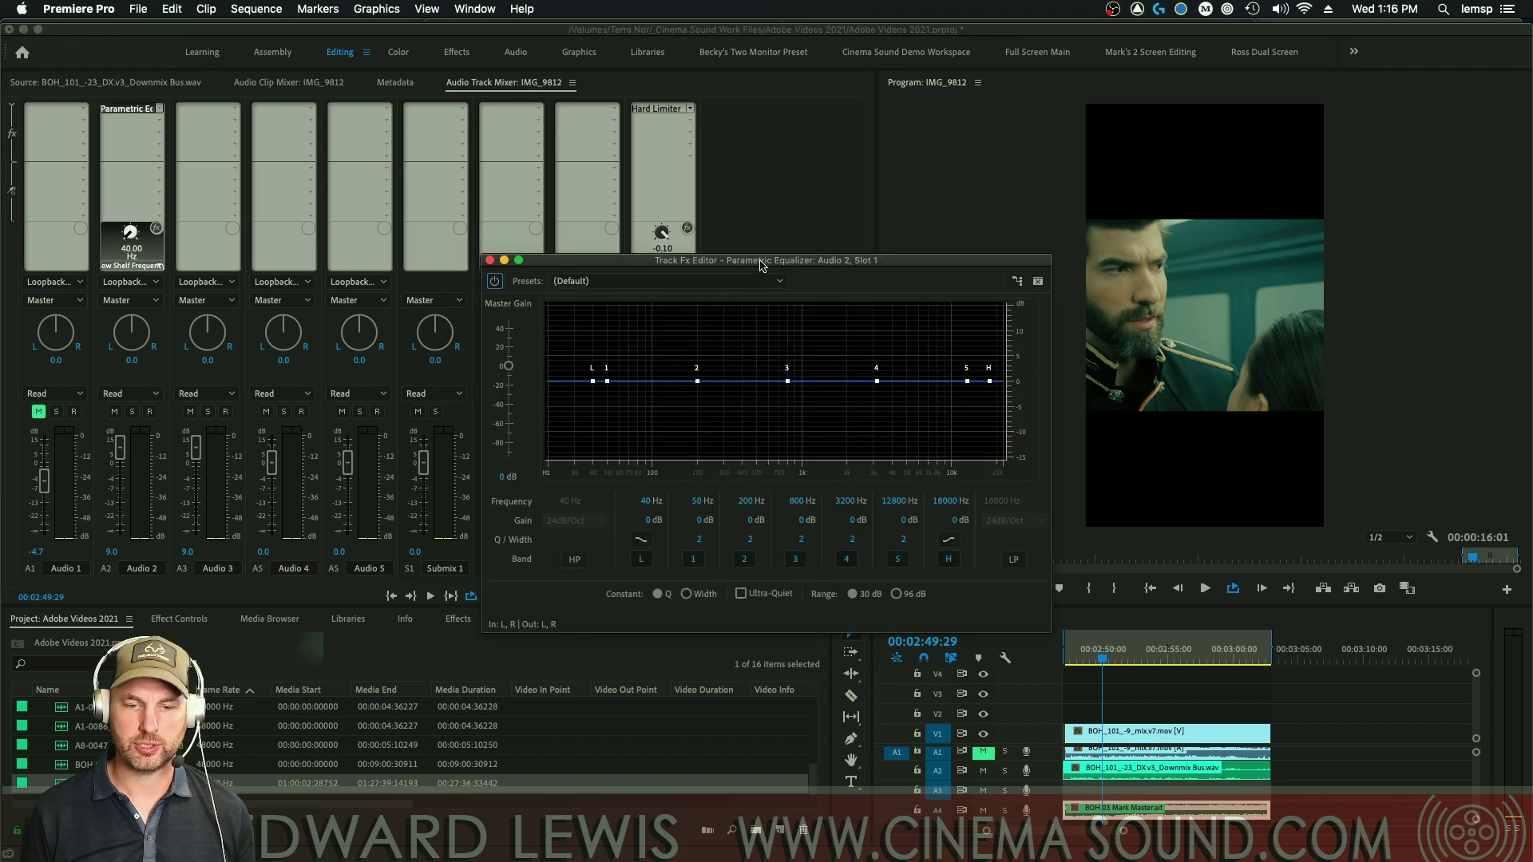
pyautogui.press('space')
pyautogui.press('space')
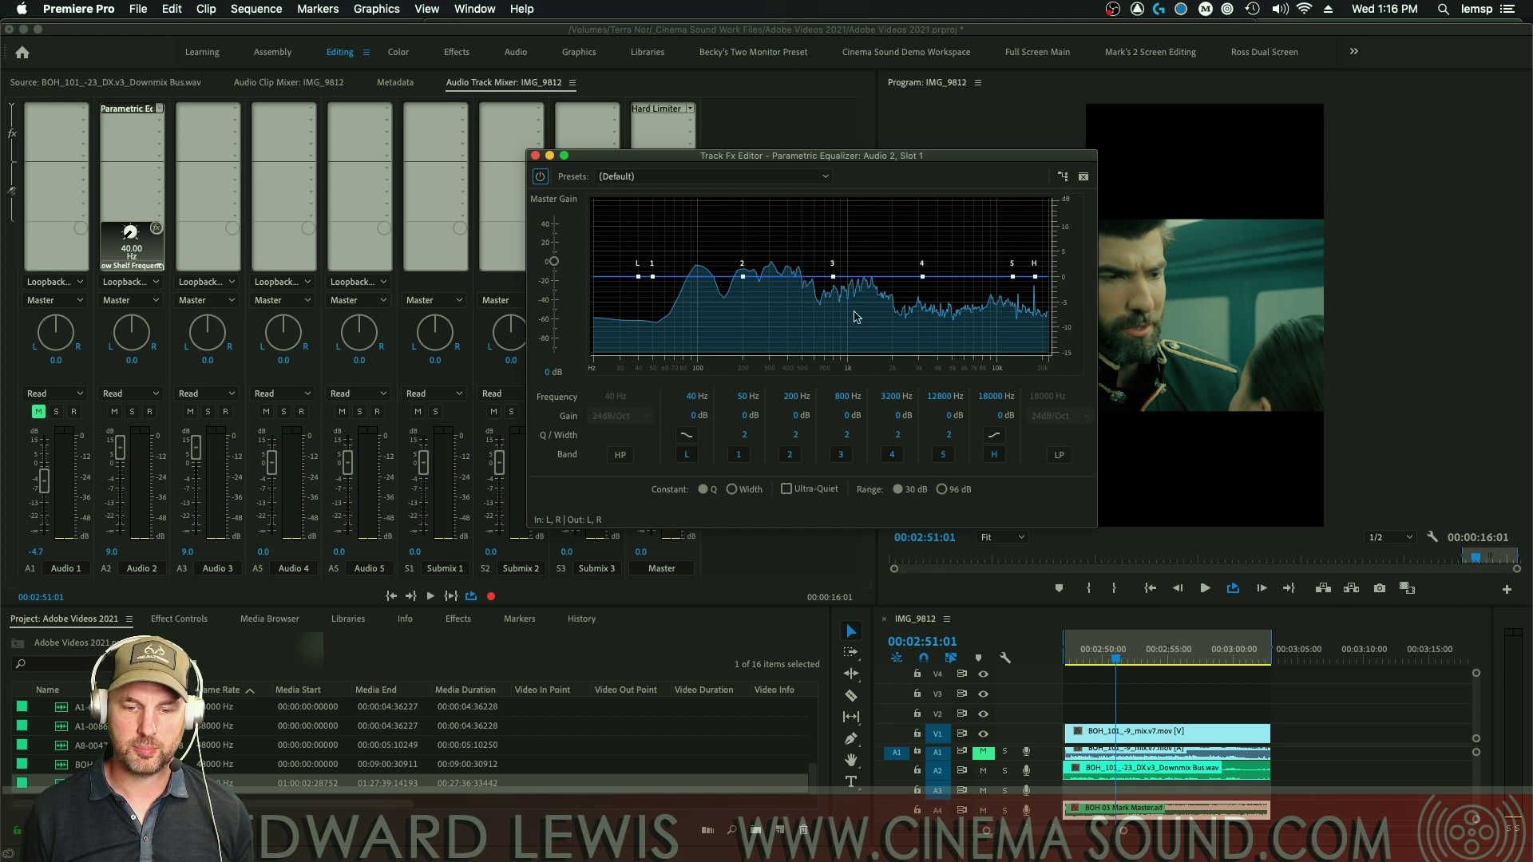
pyautogui.press('space')
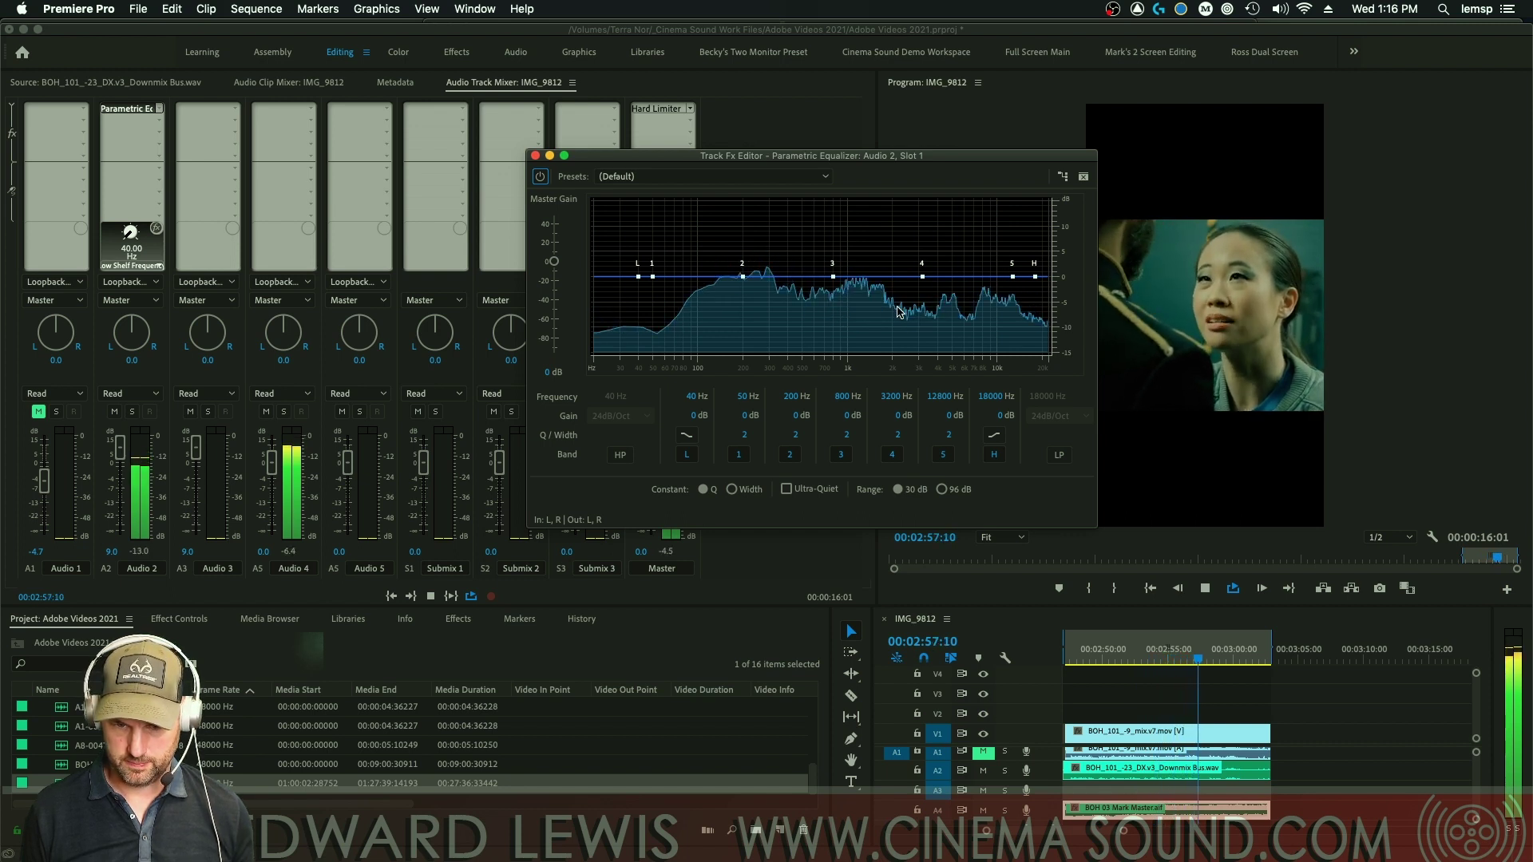
pyautogui.press('space')
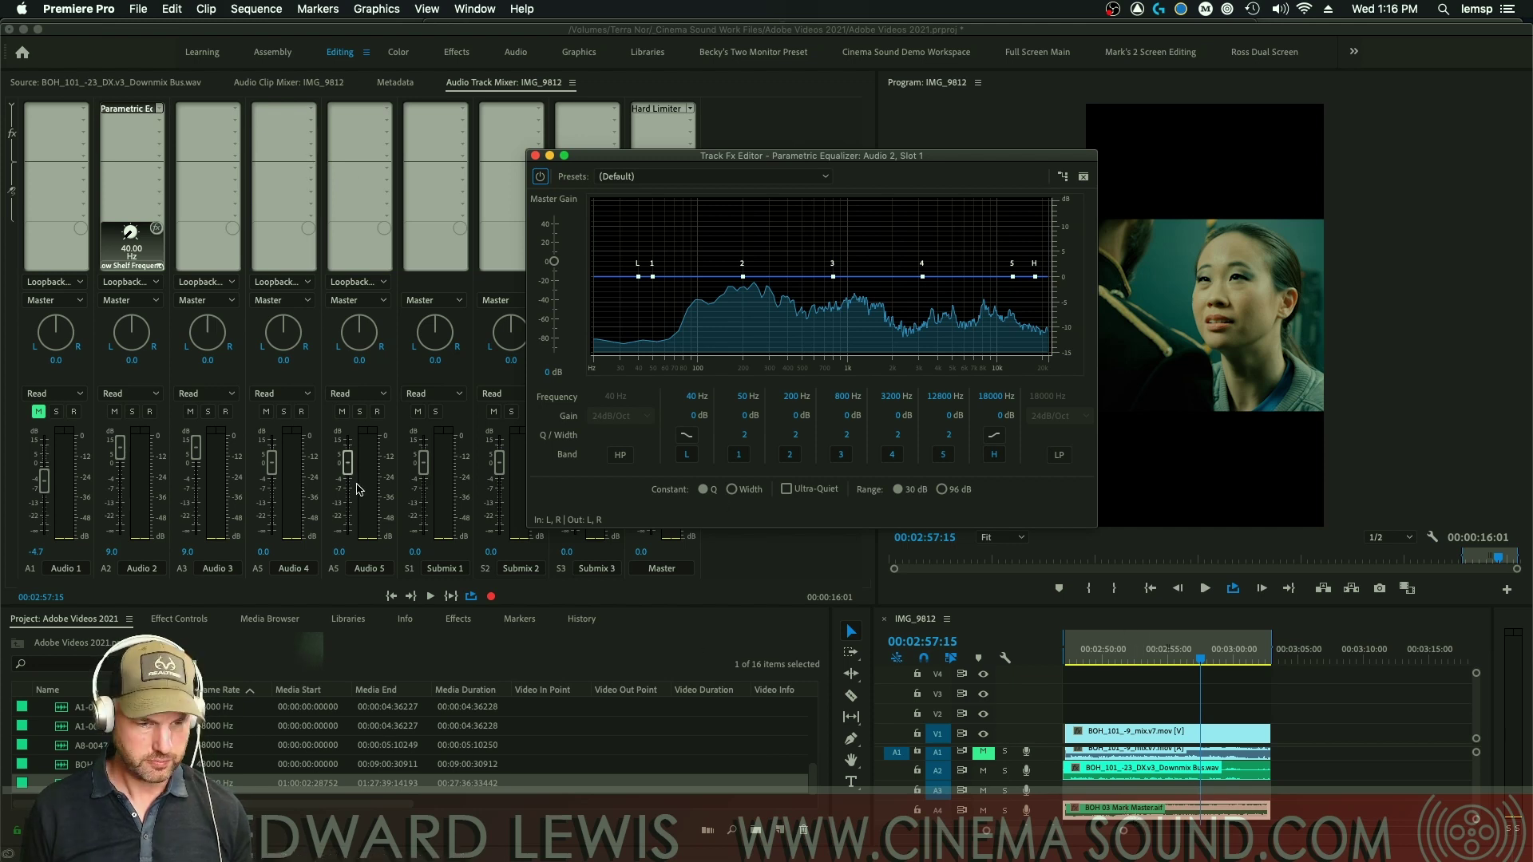
# Copy Audio 2's Parametric Equalizer onto Audio 4 and play back to view the music spectrum
pyautogui.moveTo(134, 117); pyautogui.dragTo(279, 114)
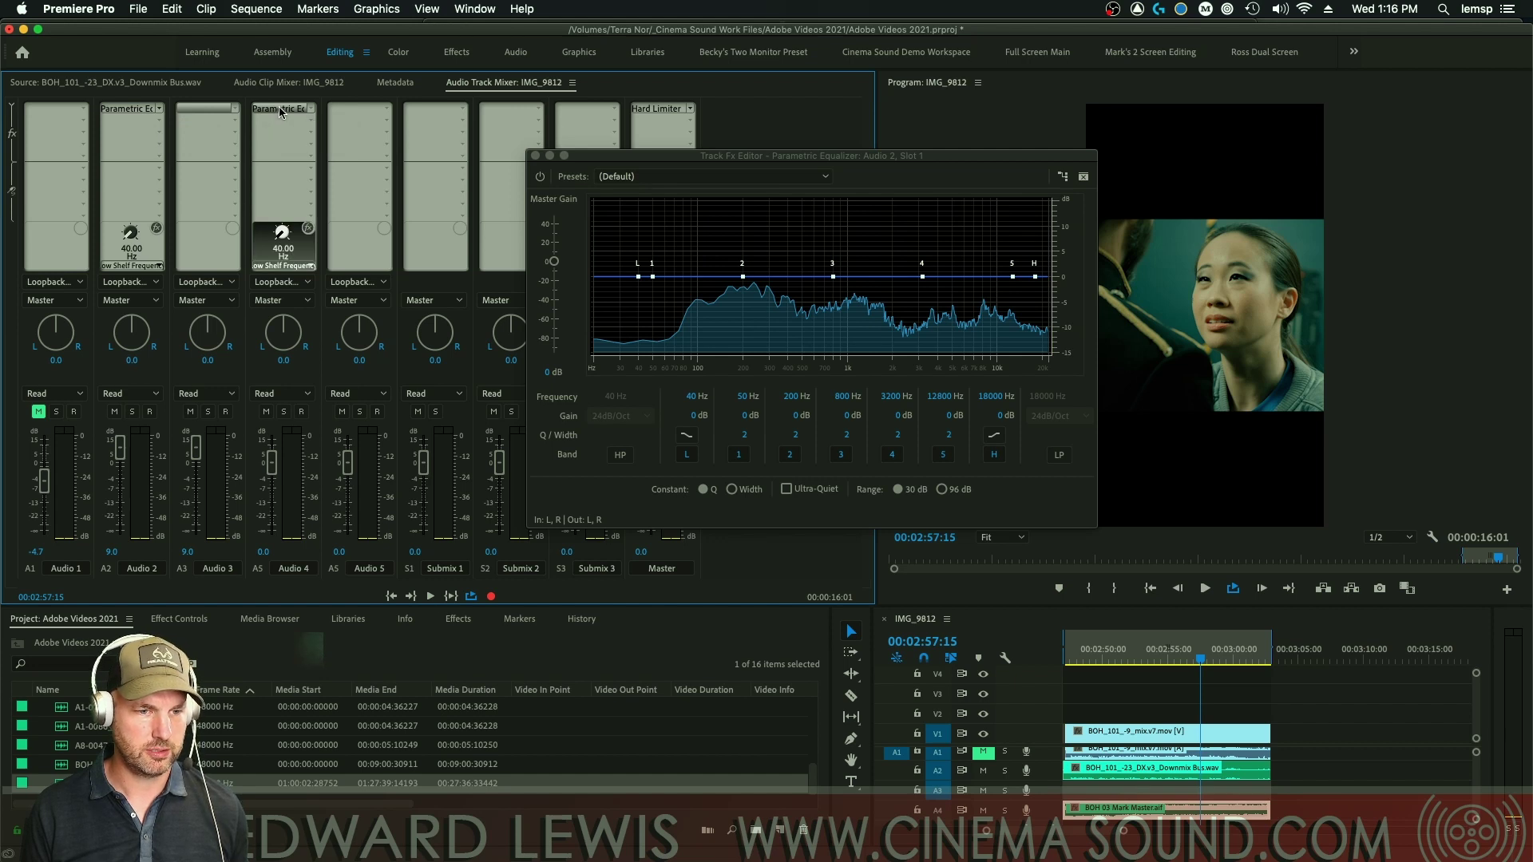
pyautogui.doubleClick(280, 112)
pyautogui.press('space')
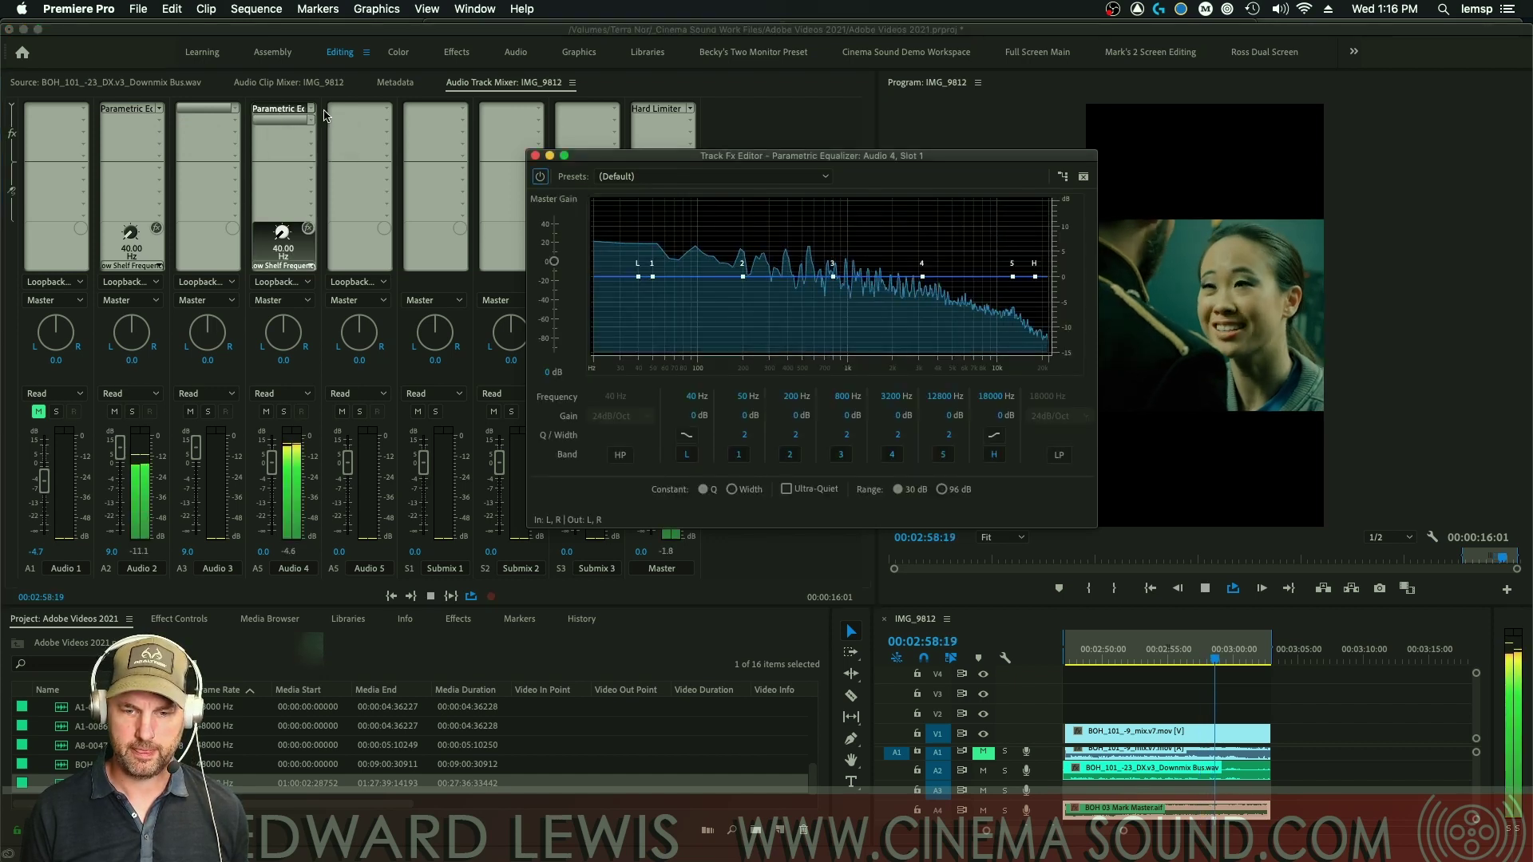
pyautogui.press('space')
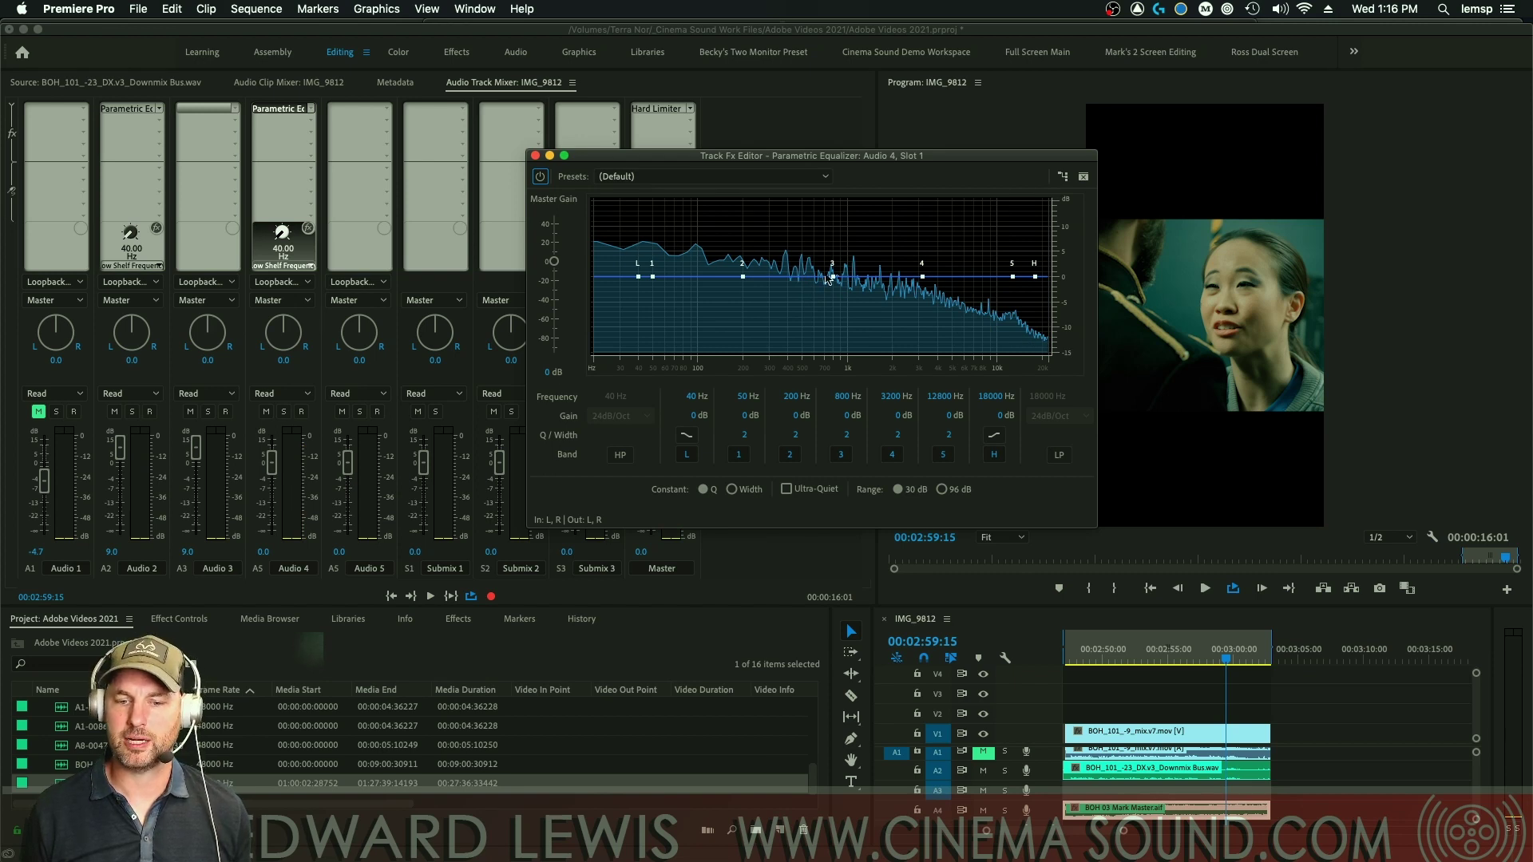
pyautogui.press('space')
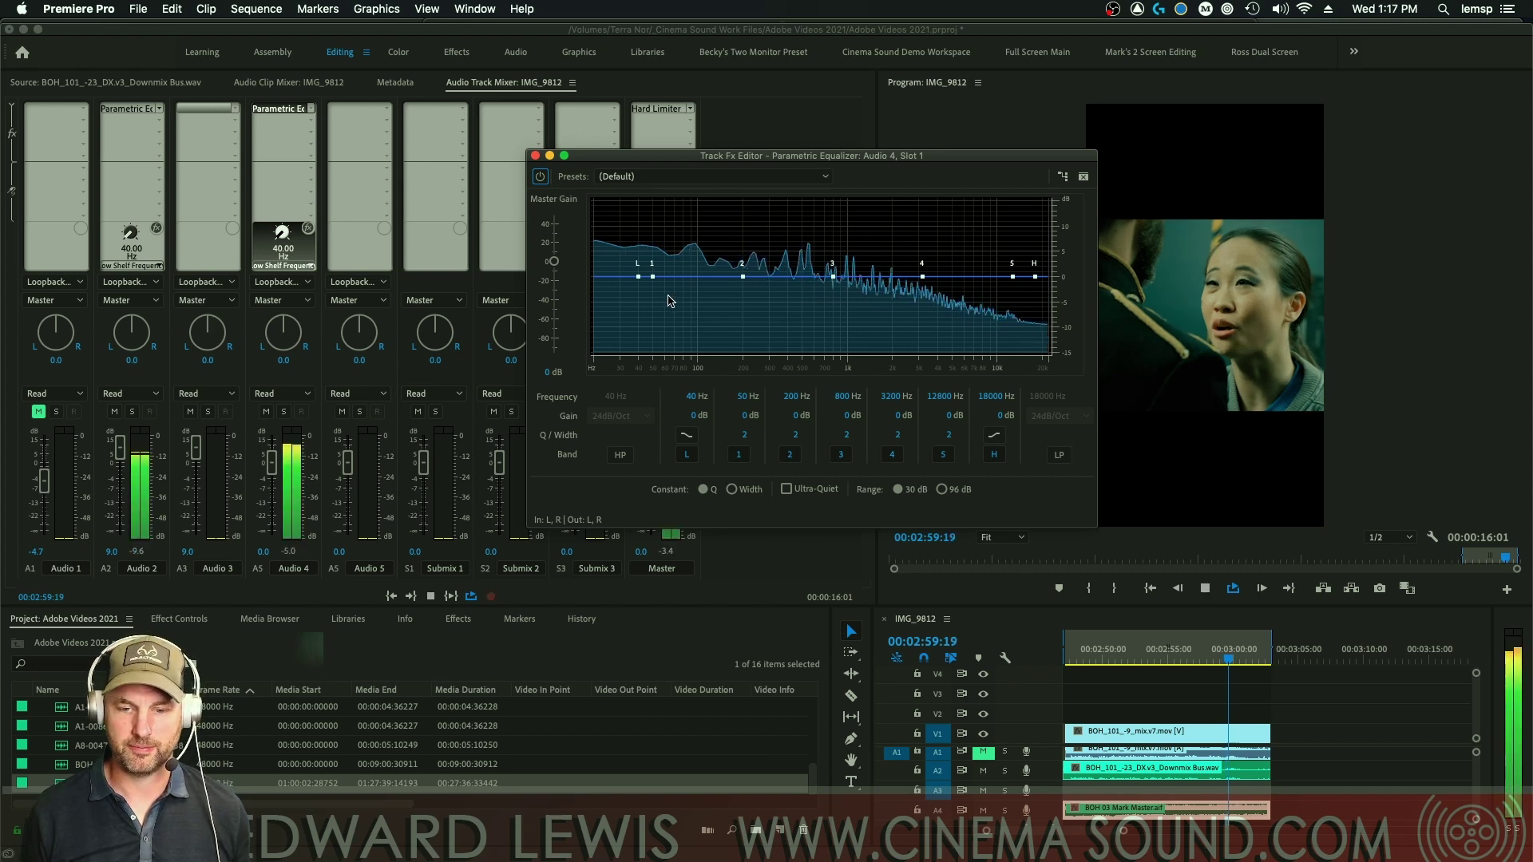
pyautogui.press('space')
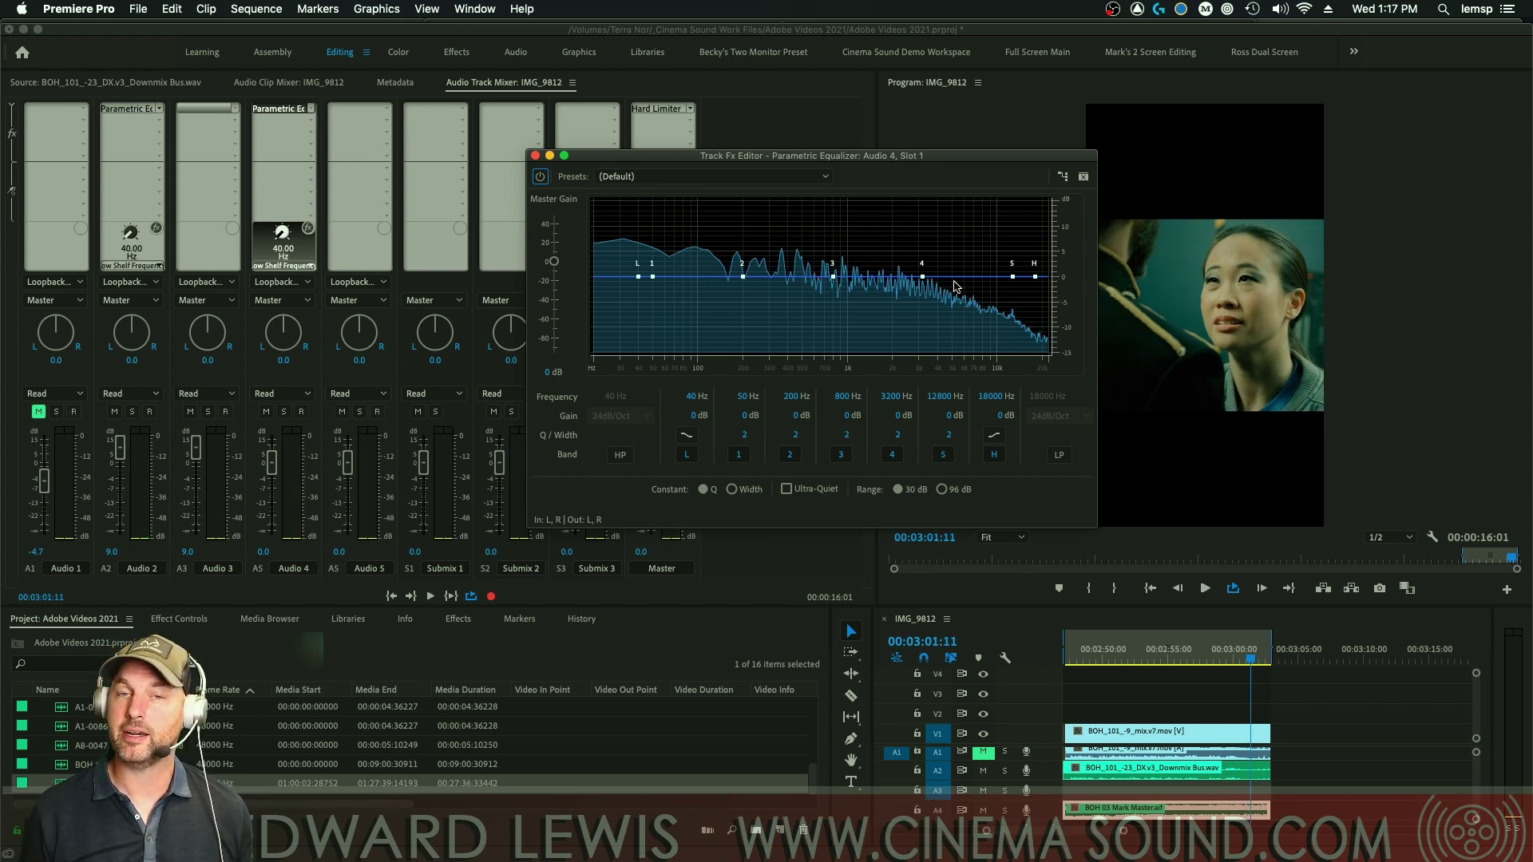
# Insert a Multiband Compressor in Audio 4's second slot and open its settings window
pyautogui.click(311, 121)
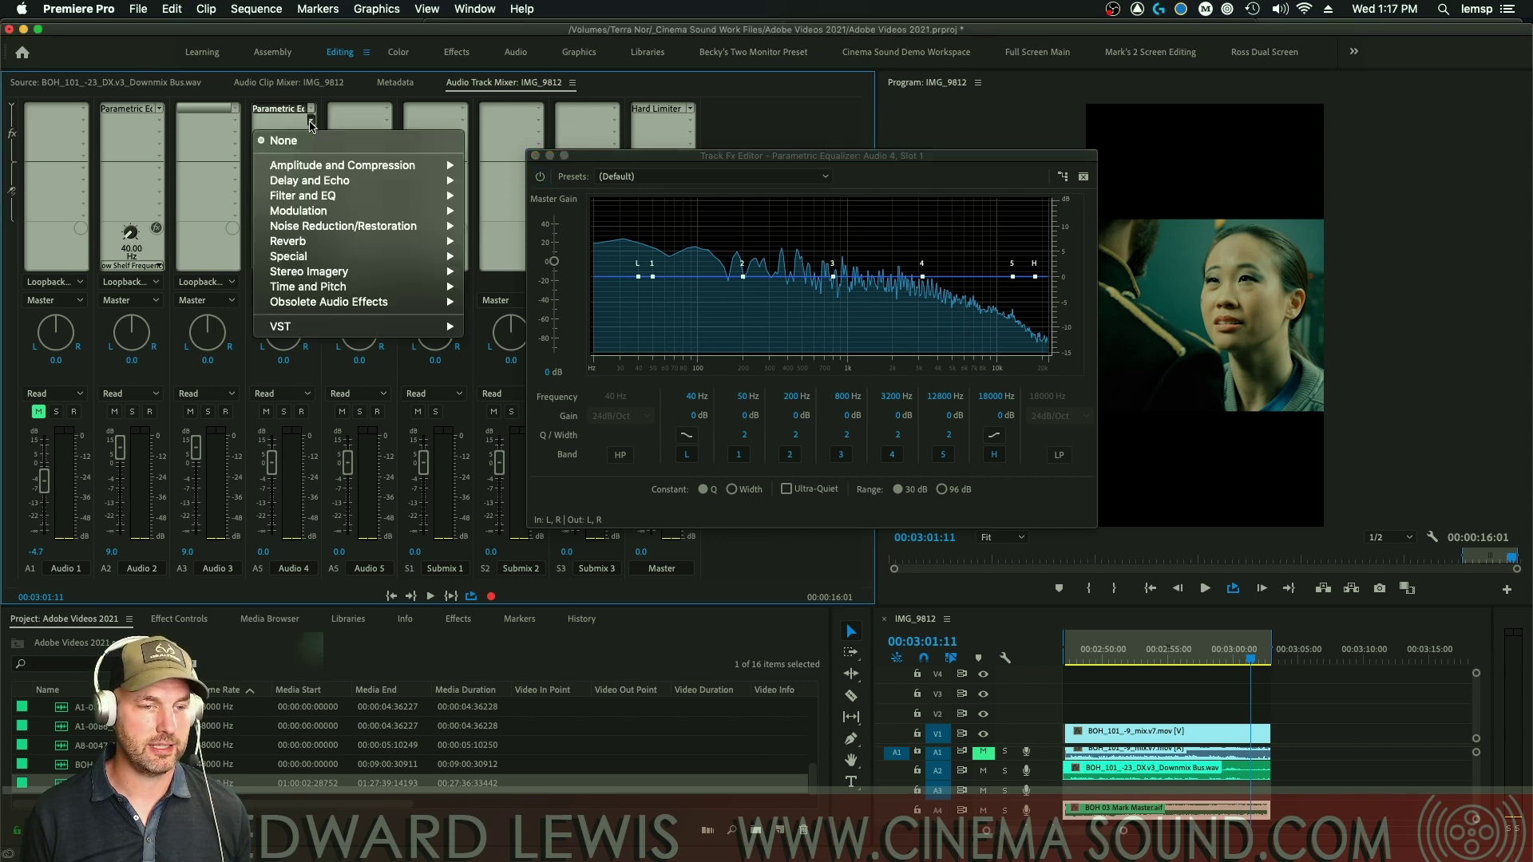
pyautogui.moveTo(340, 170)
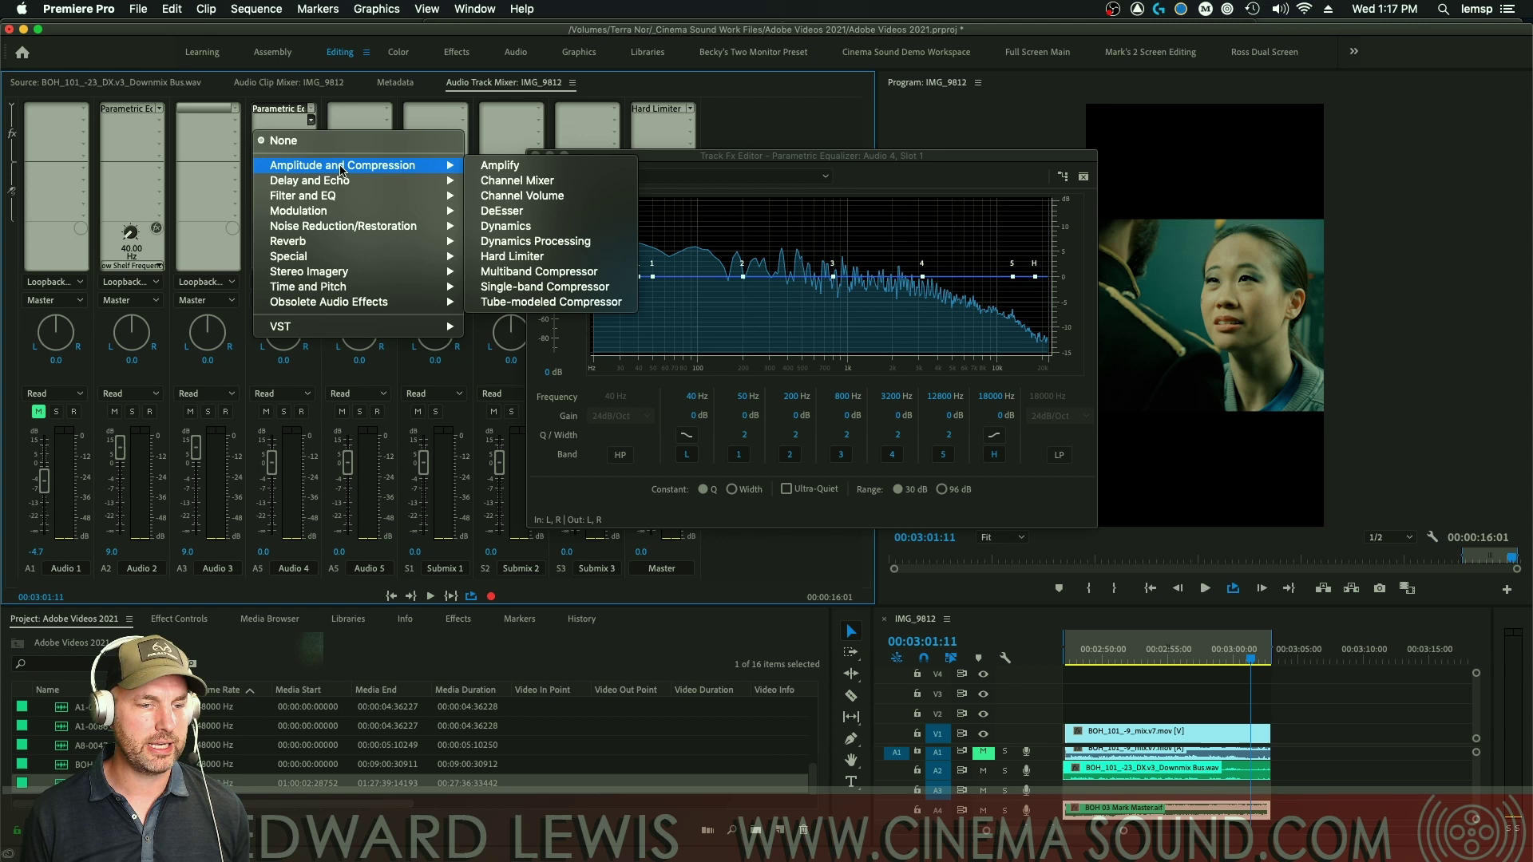
pyautogui.click(570, 272)
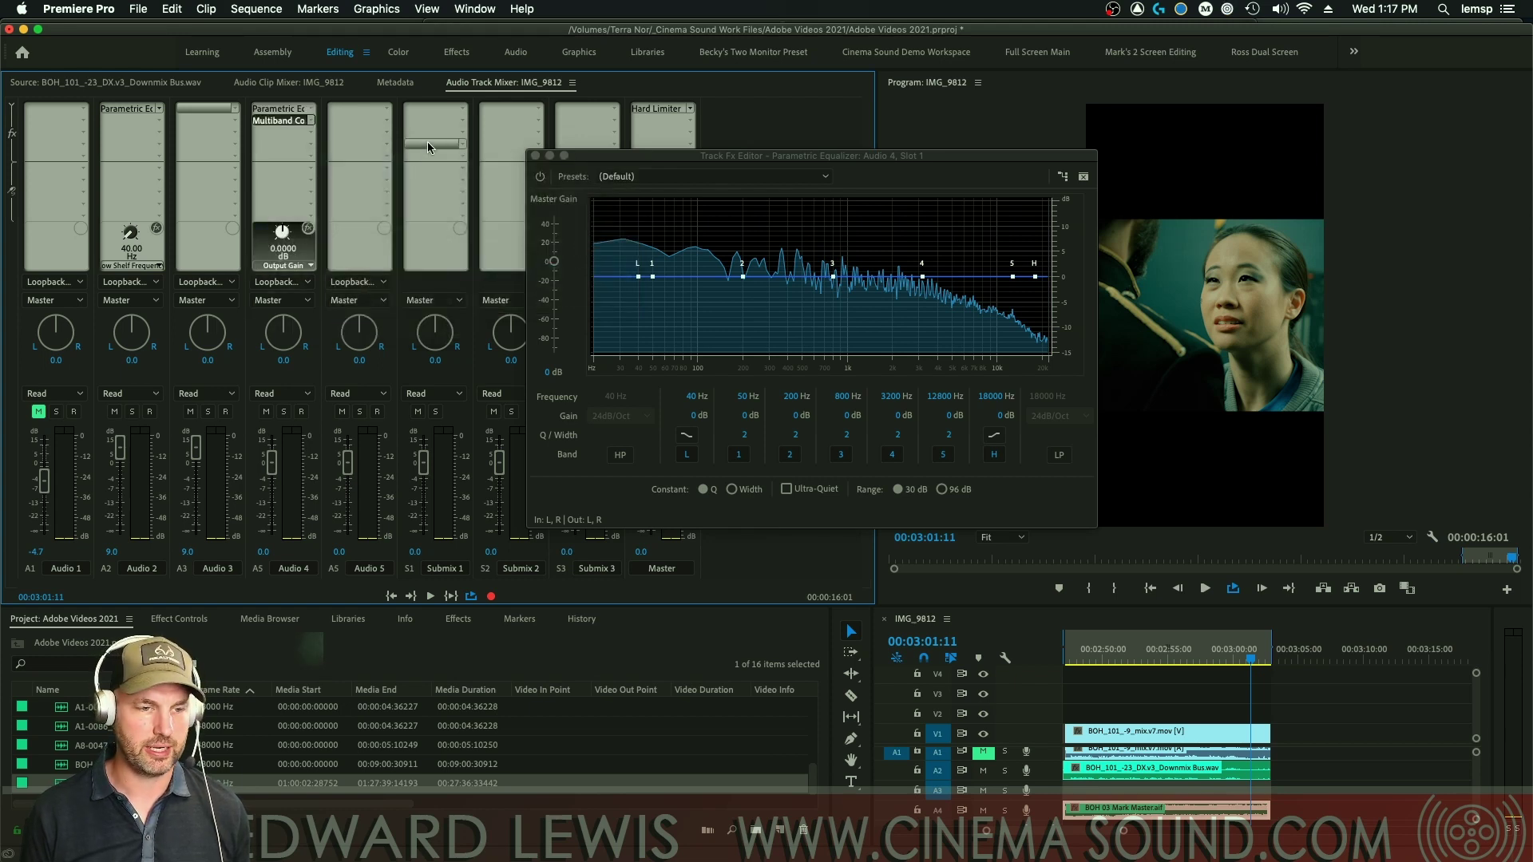
pyautogui.doubleClick(285, 121)
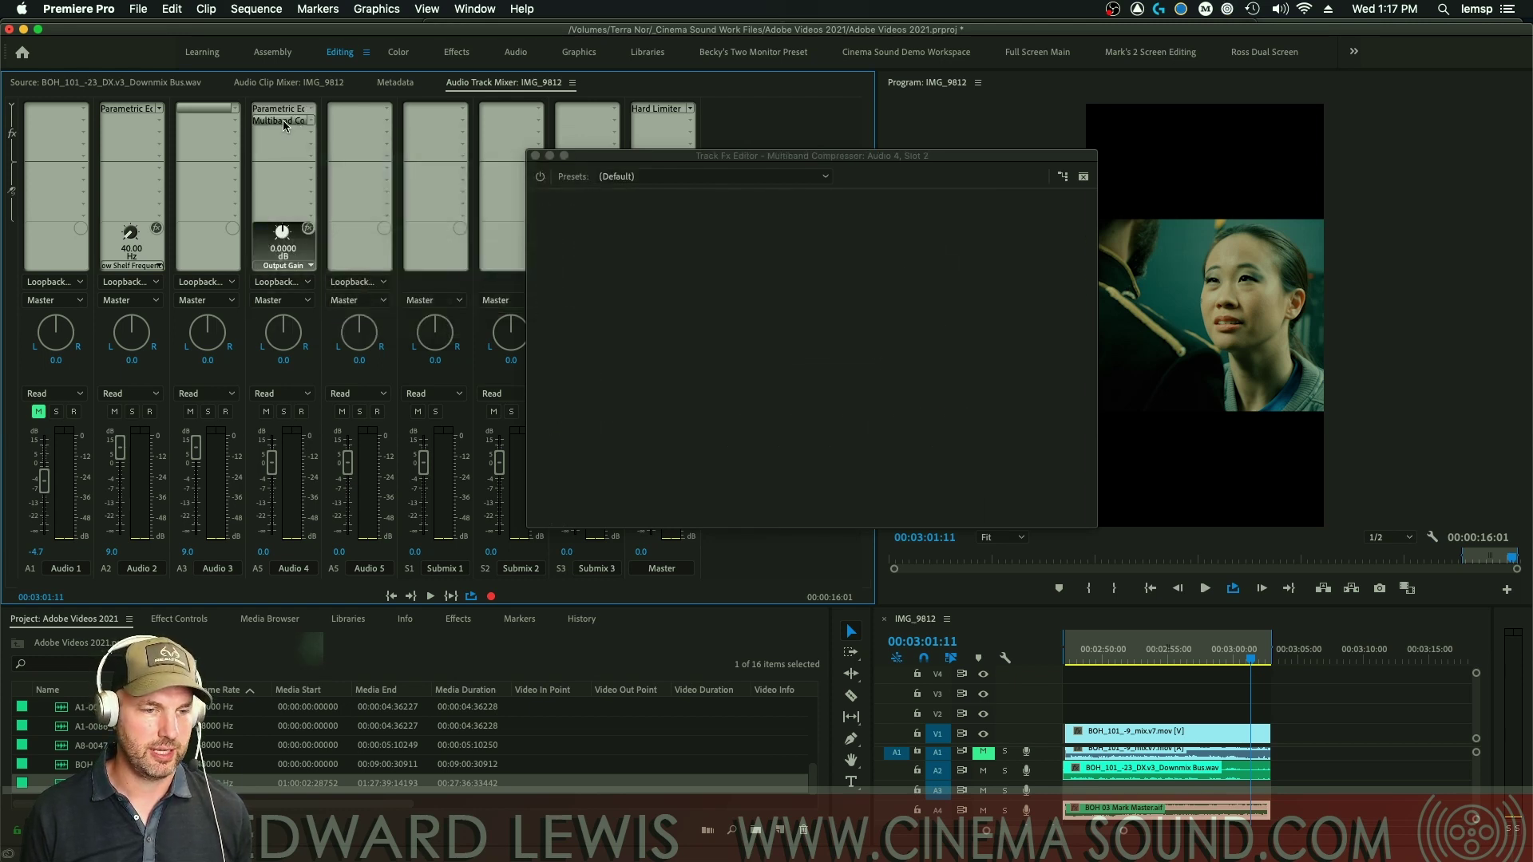
pyautogui.click(740, 156)
pyautogui.moveTo(739, 157); pyautogui.dragTo(740, 95)
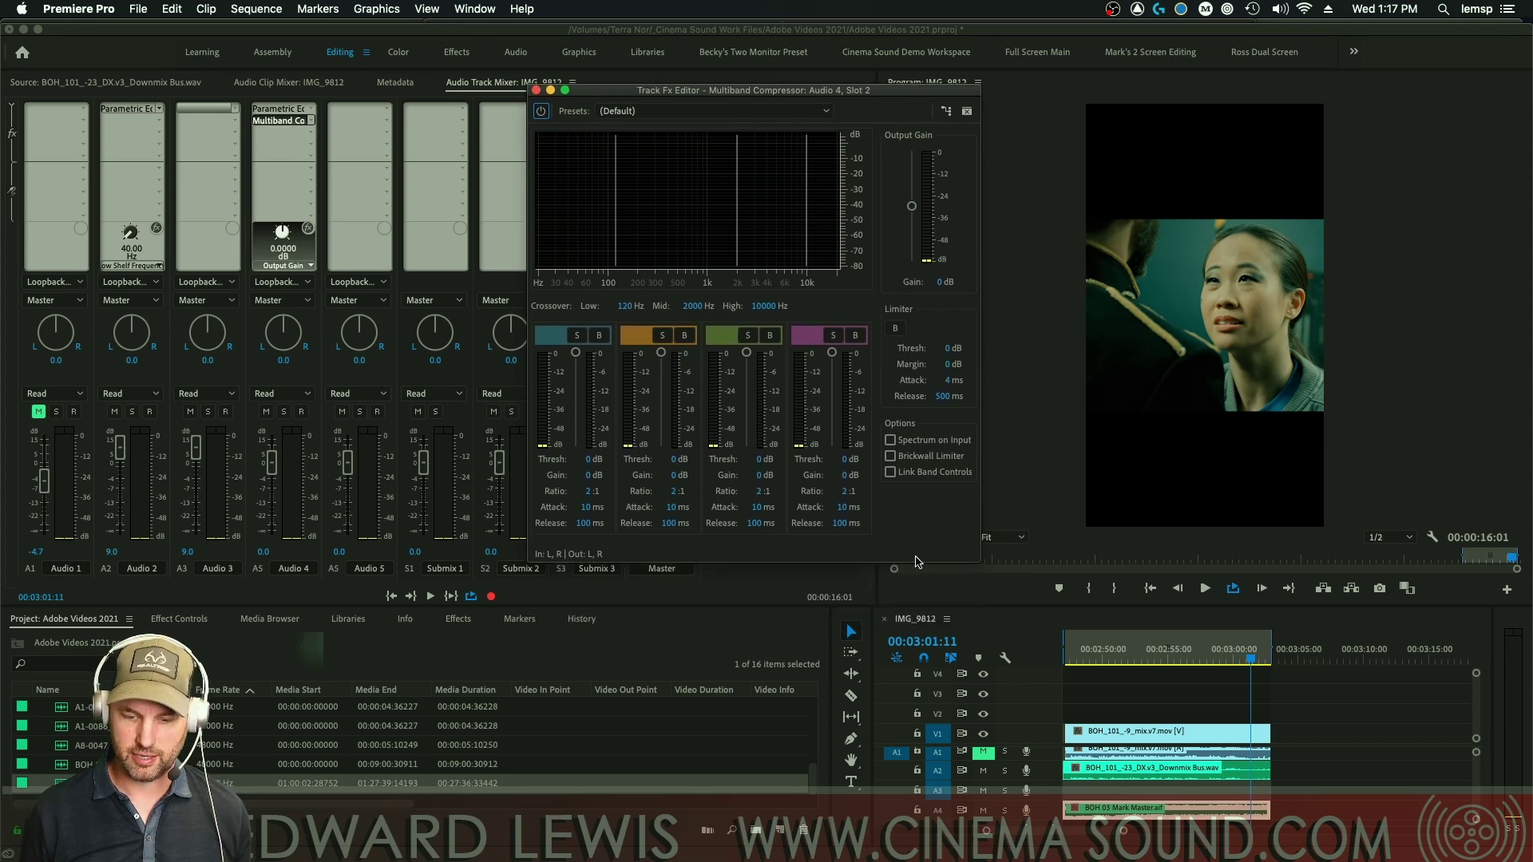
# Audition the music with track A4 soloed during playback, then unsolo it
pyautogui.click(1005, 812)
pyautogui.press('space')
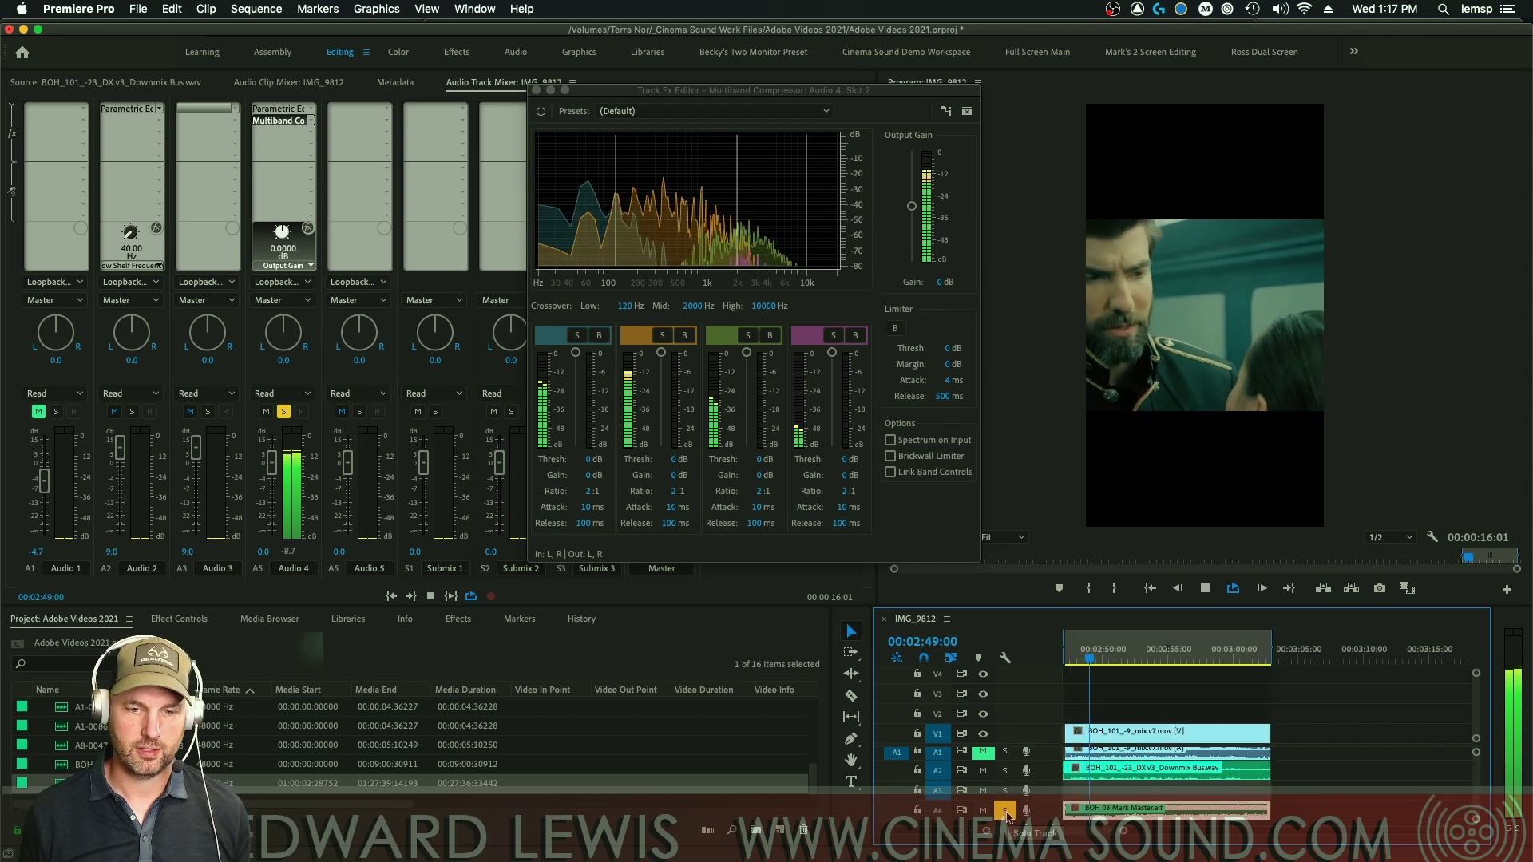
pyautogui.click(1005, 811)
pyautogui.press('space')
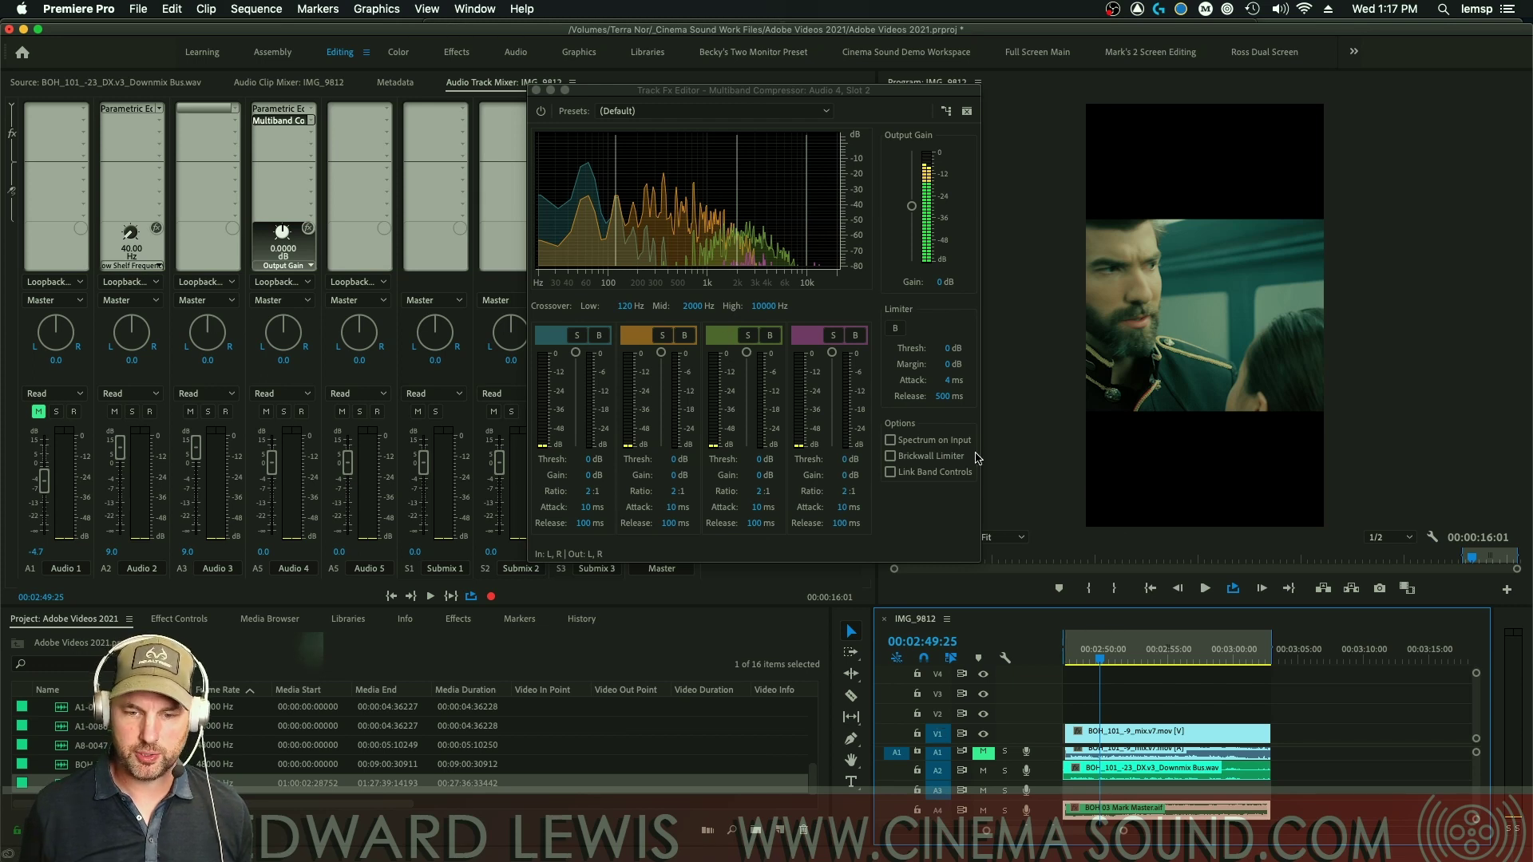
# Test output gain at -15 dB during playback, return it to 0 dB, and solo the mid-low band
pyautogui.press('space')
pyautogui.moveTo(911, 208); pyautogui.dragTo(909, 269)
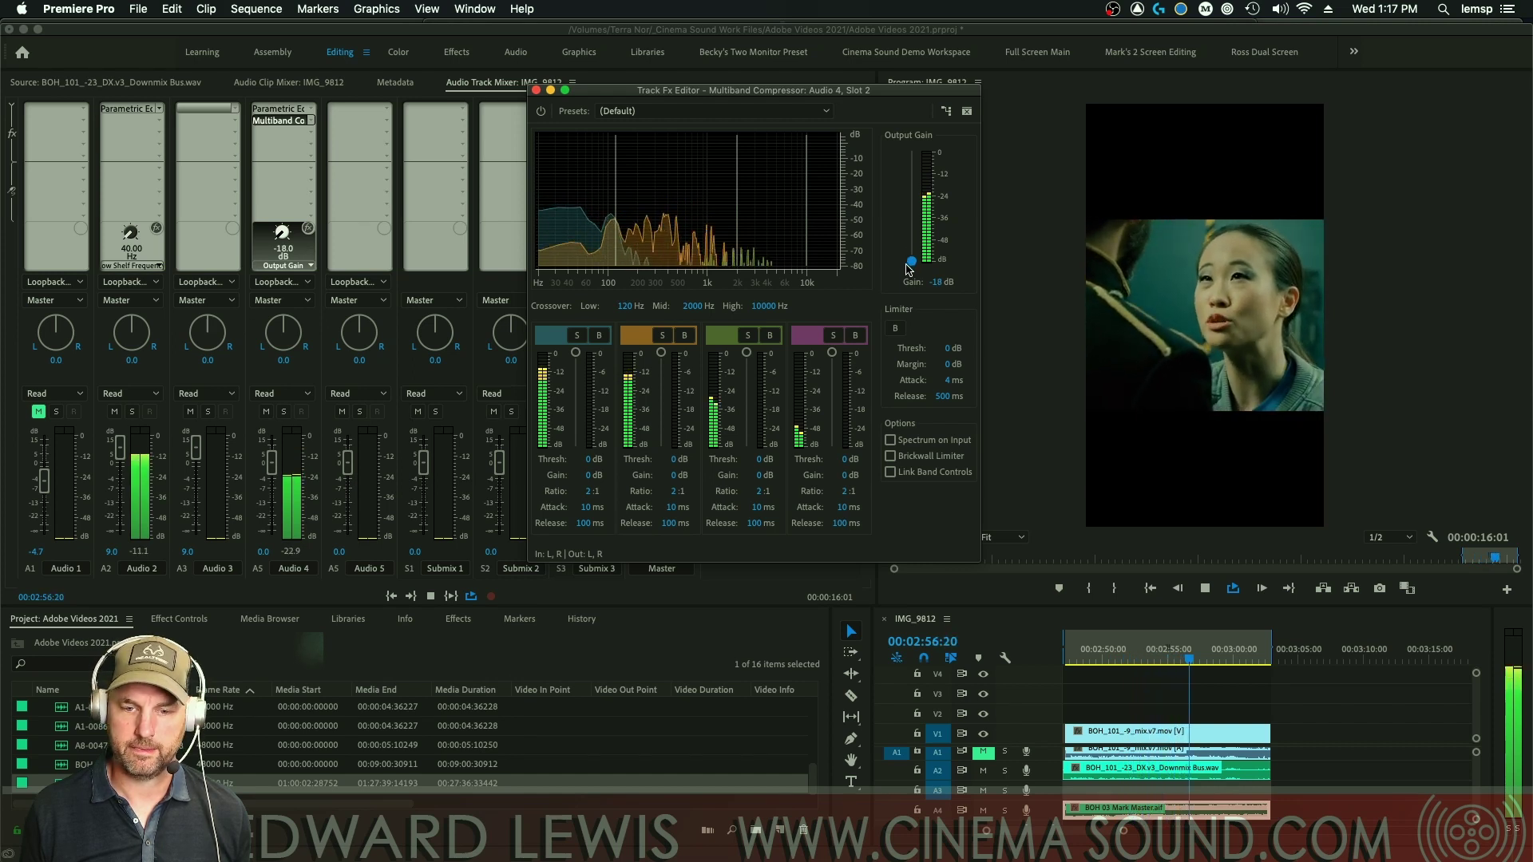
pyautogui.press('space')
pyautogui.moveTo(913, 268); pyautogui.dragTo(920, 231)
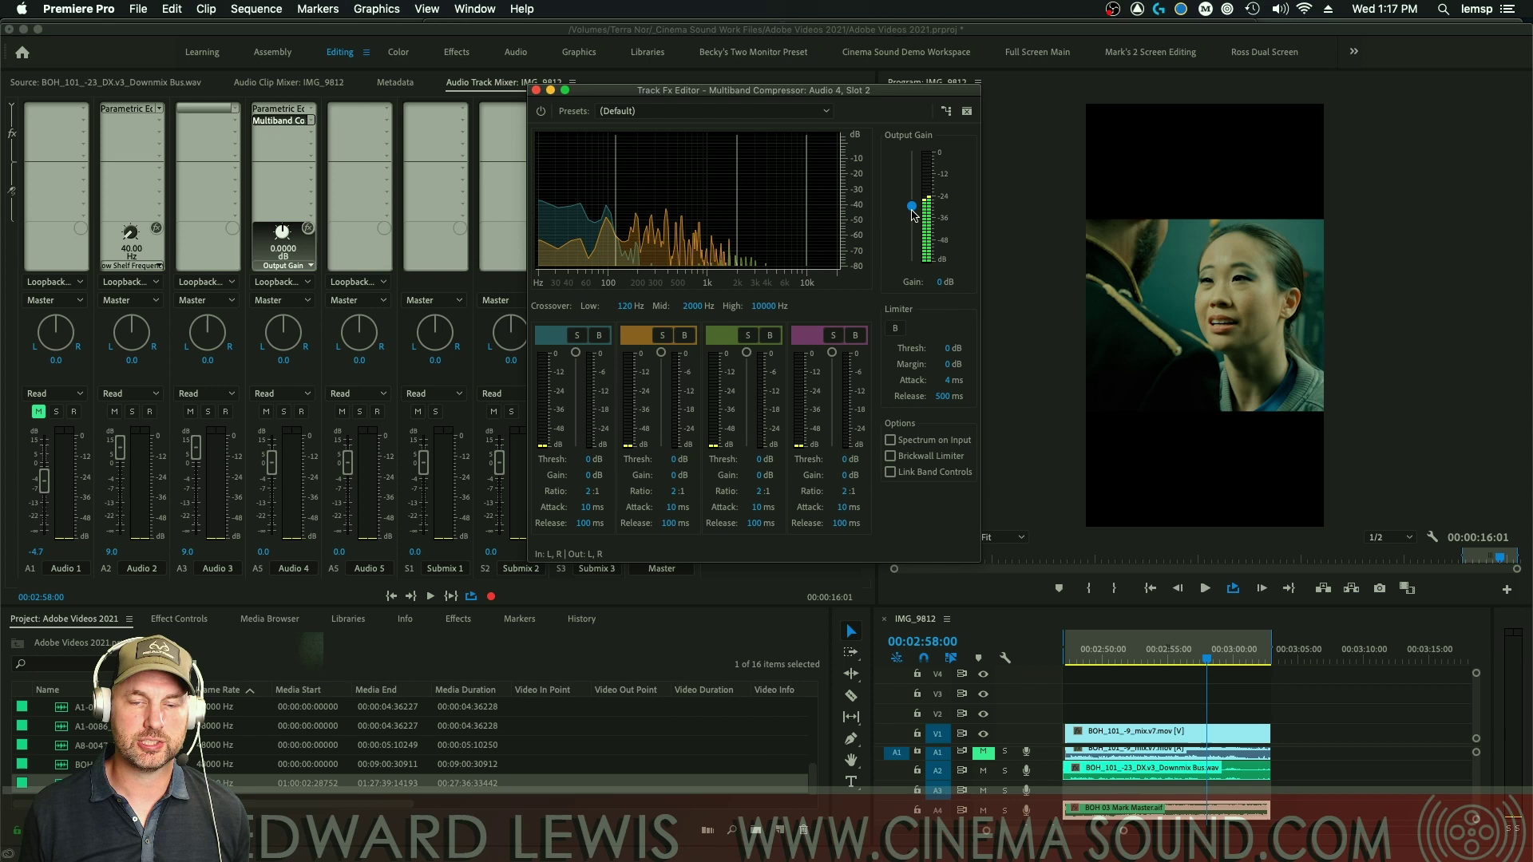
pyautogui.click(660, 337)
# Unsolo the mid-low band and drag the low crossover to 979.4 Hz and mid to 2540.5 Hz
pyautogui.moveTo(620, 208); pyautogui.dragTo(781, 187)
pyautogui.click(664, 334)
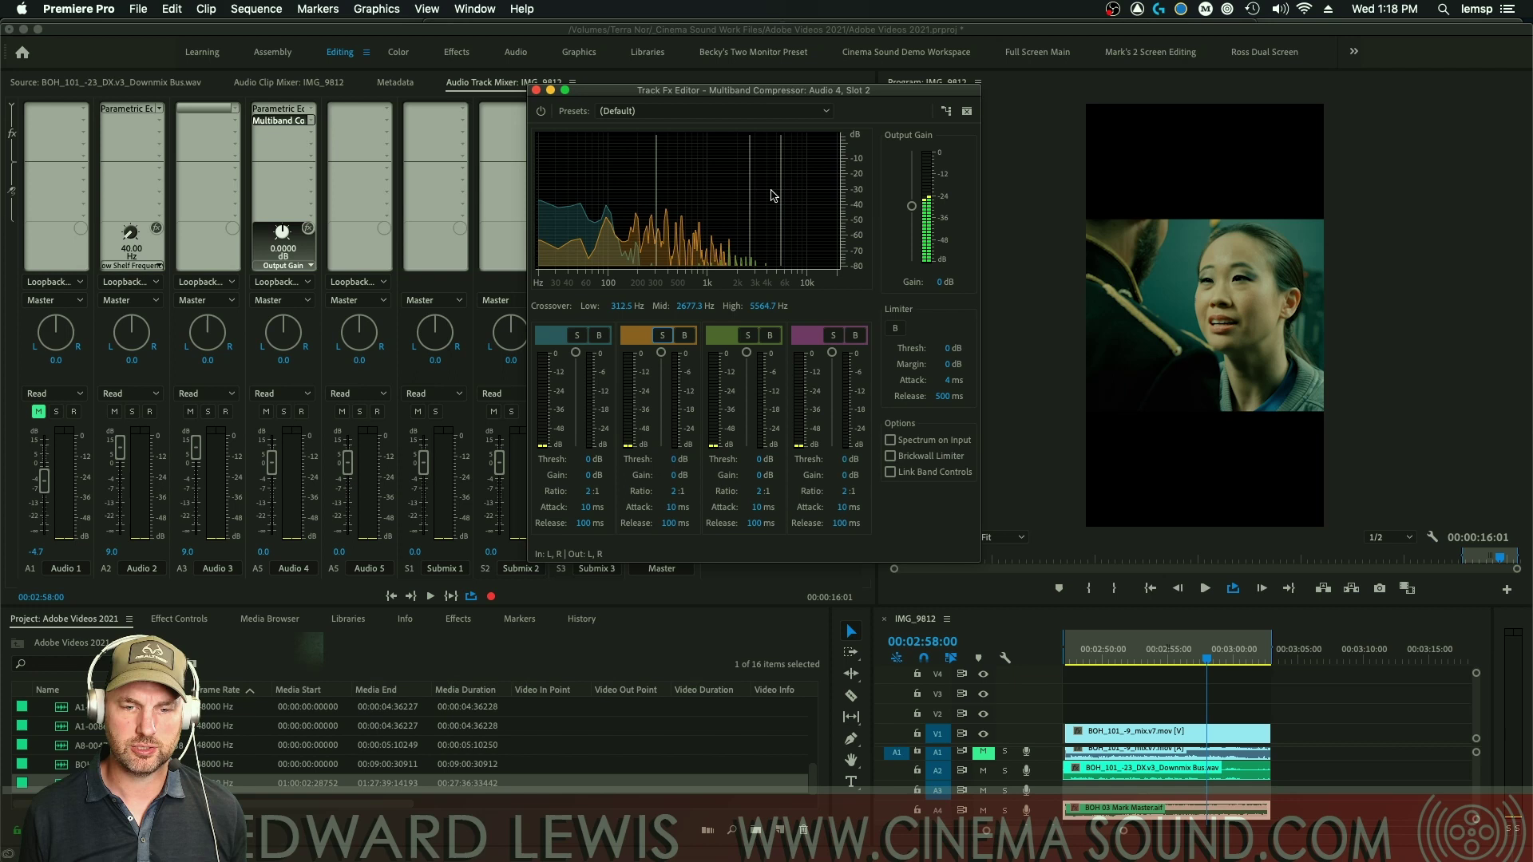
pyautogui.moveTo(658, 205); pyautogui.dragTo(707, 201)
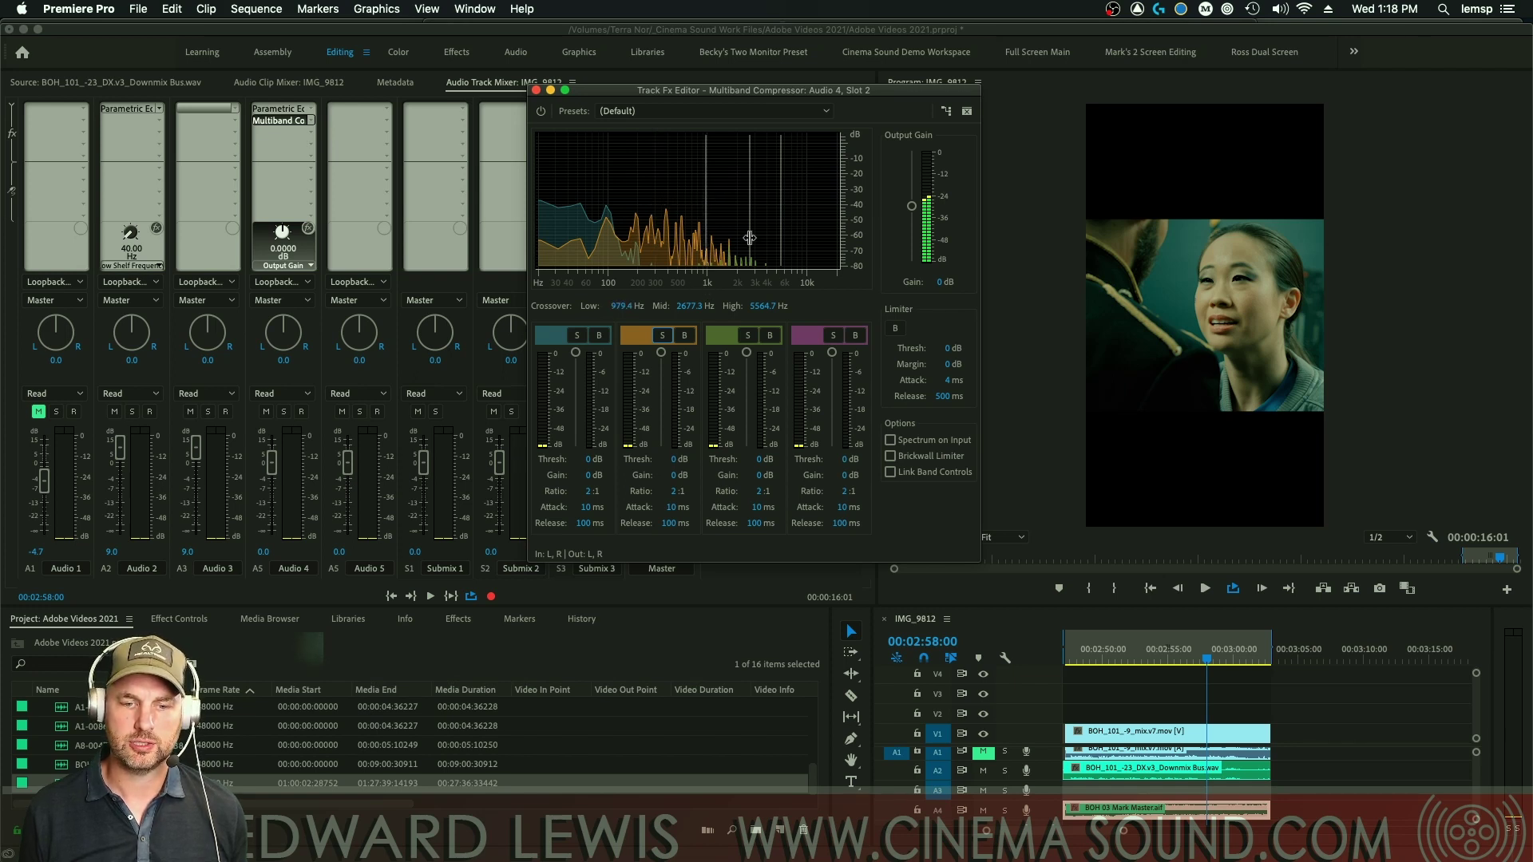
pyautogui.moveTo(748, 233); pyautogui.dragTo(748, 244)
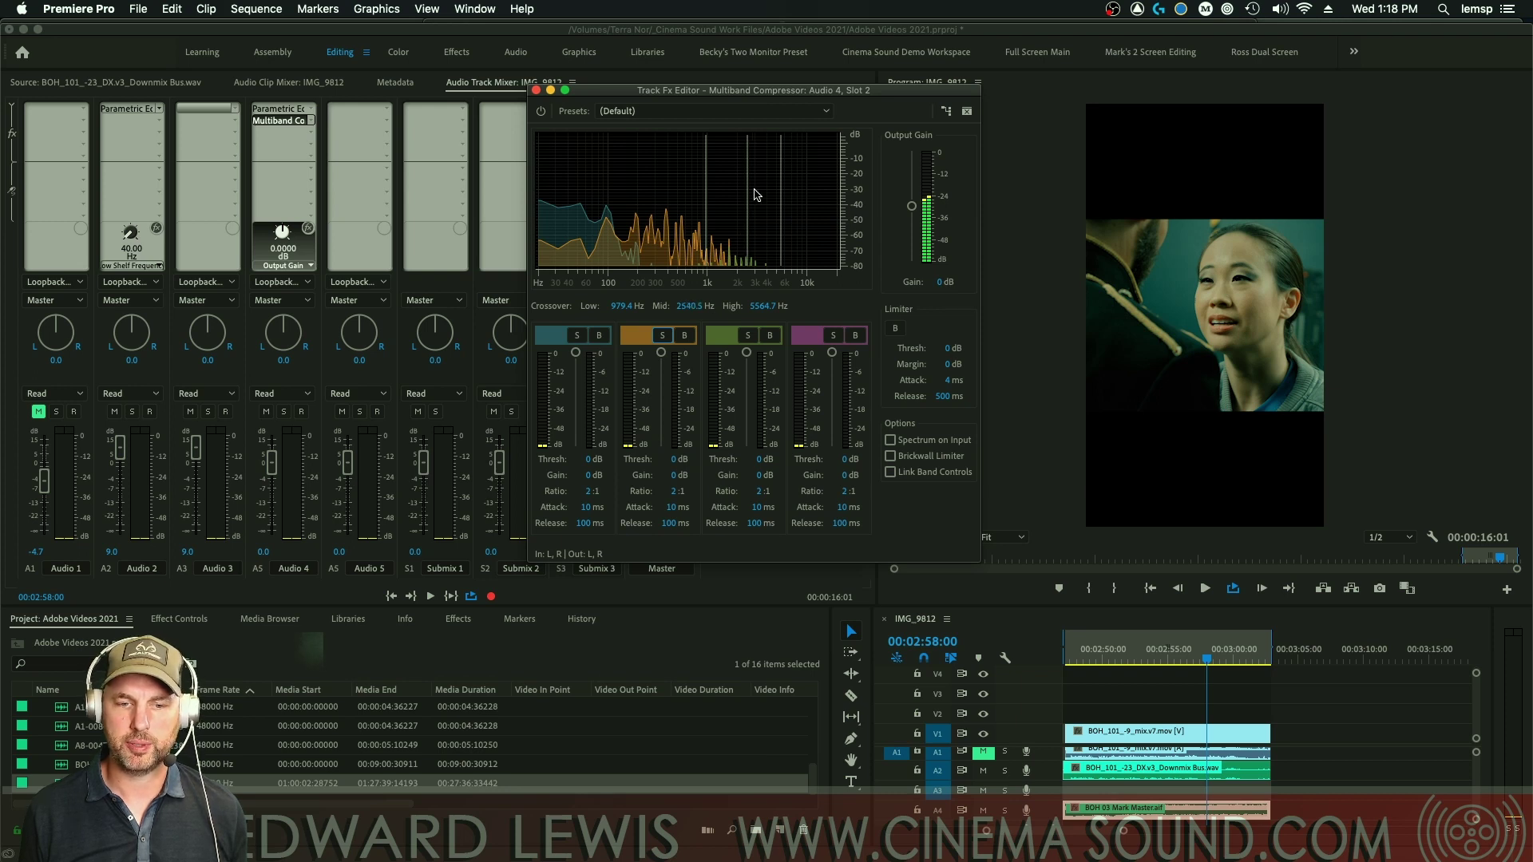
pyautogui.click(662, 337)
pyautogui.press('space')
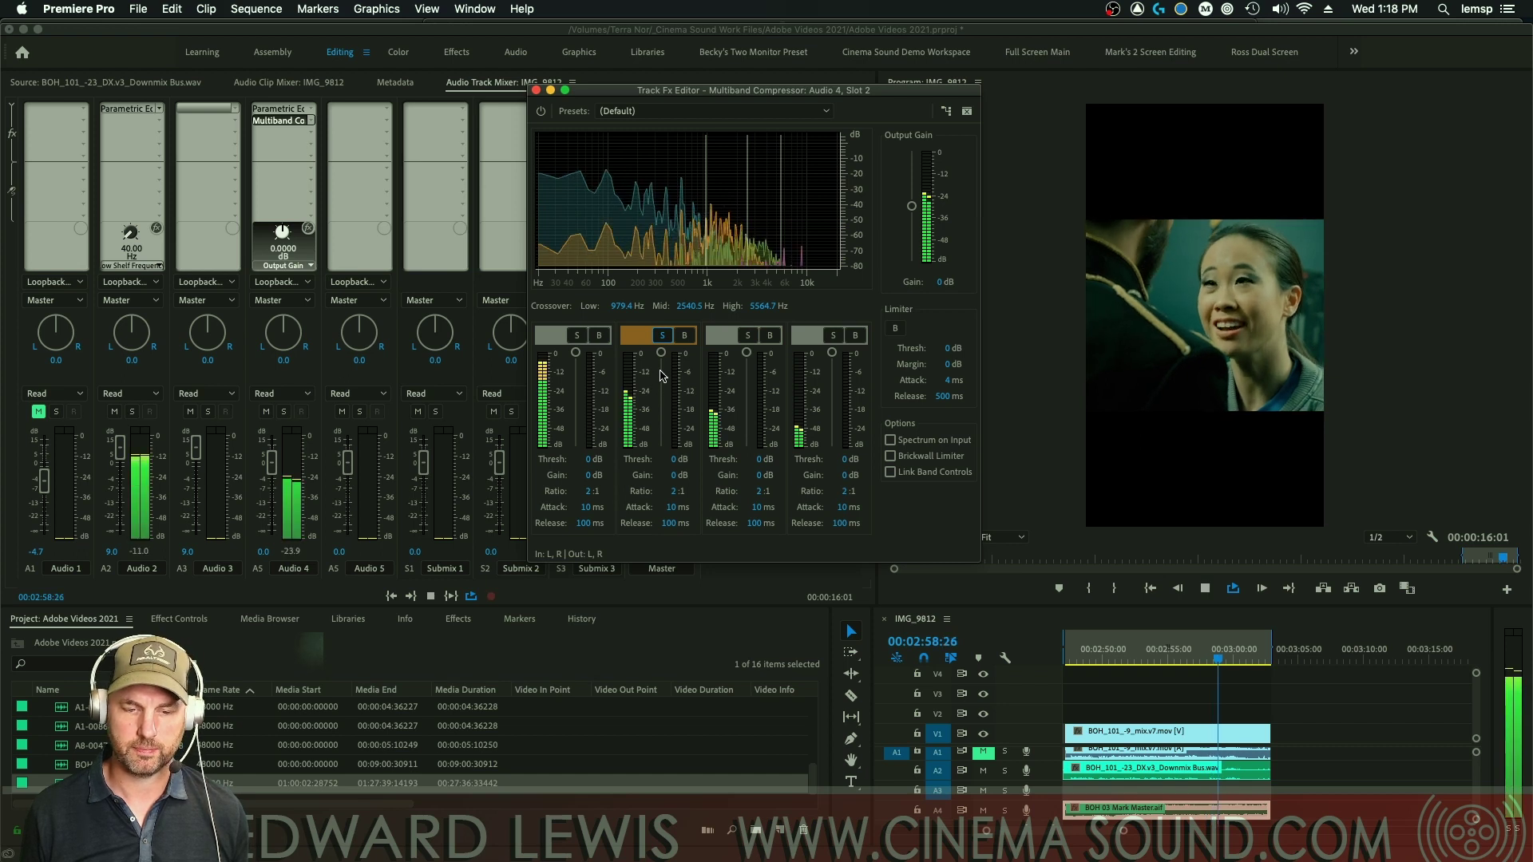
pyautogui.click(663, 336)
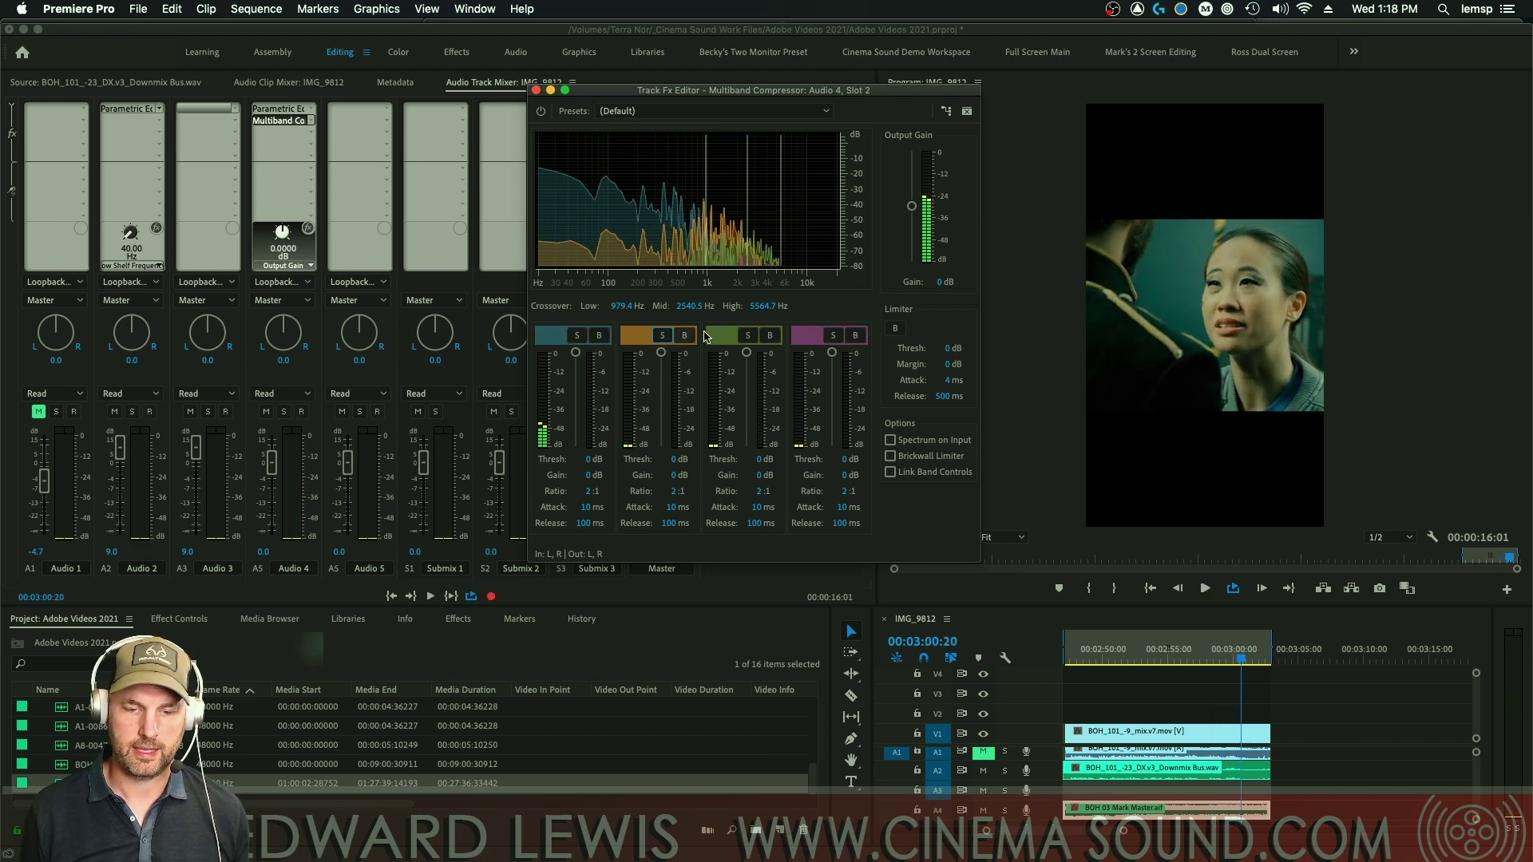
pyautogui.click(747, 336)
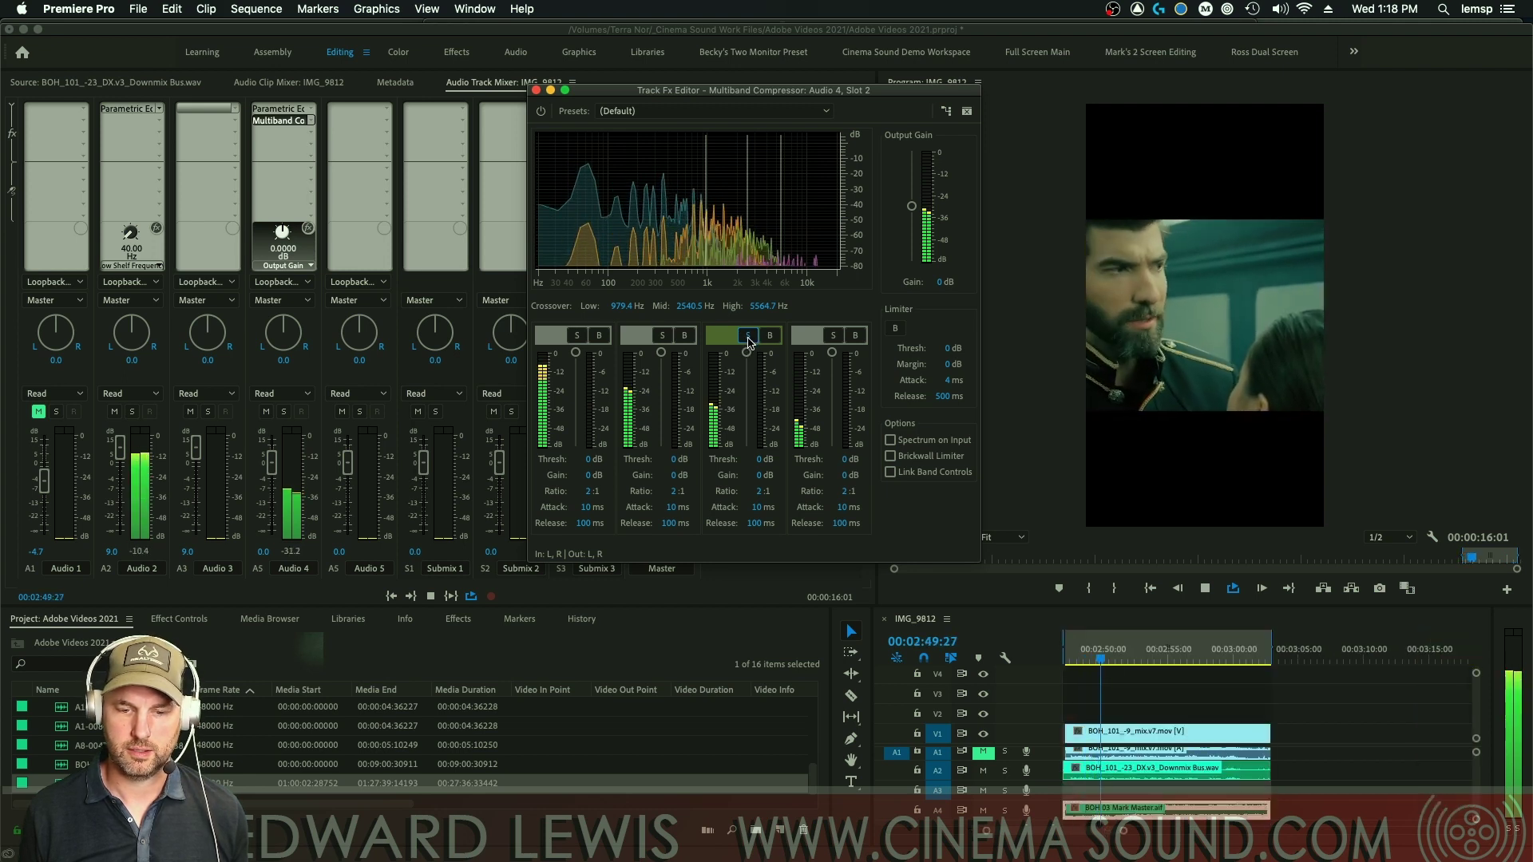
pyautogui.press('space')
pyautogui.click(747, 336)
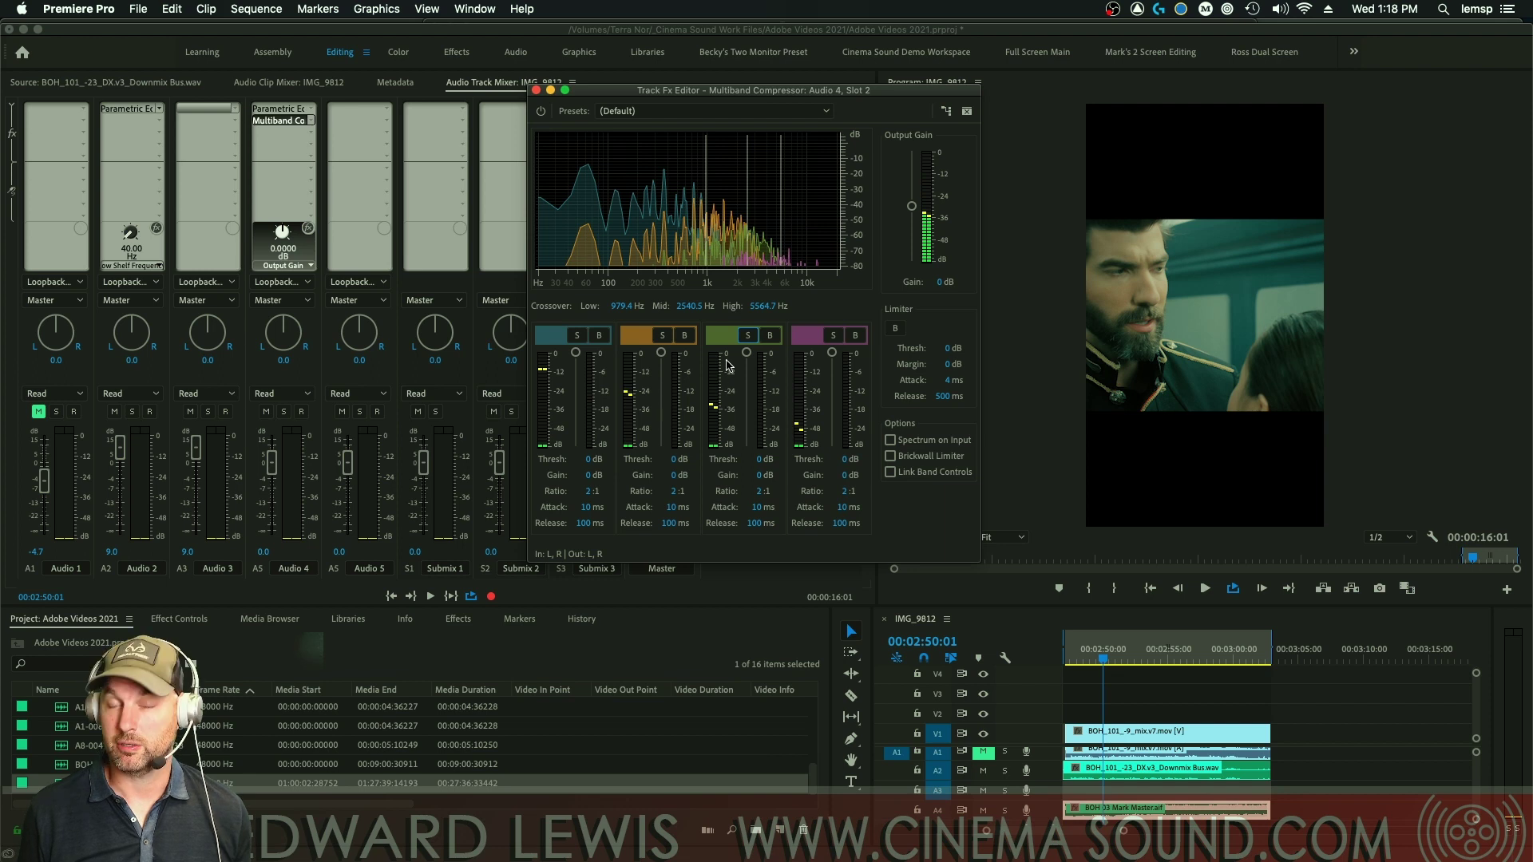
pyautogui.press('space')
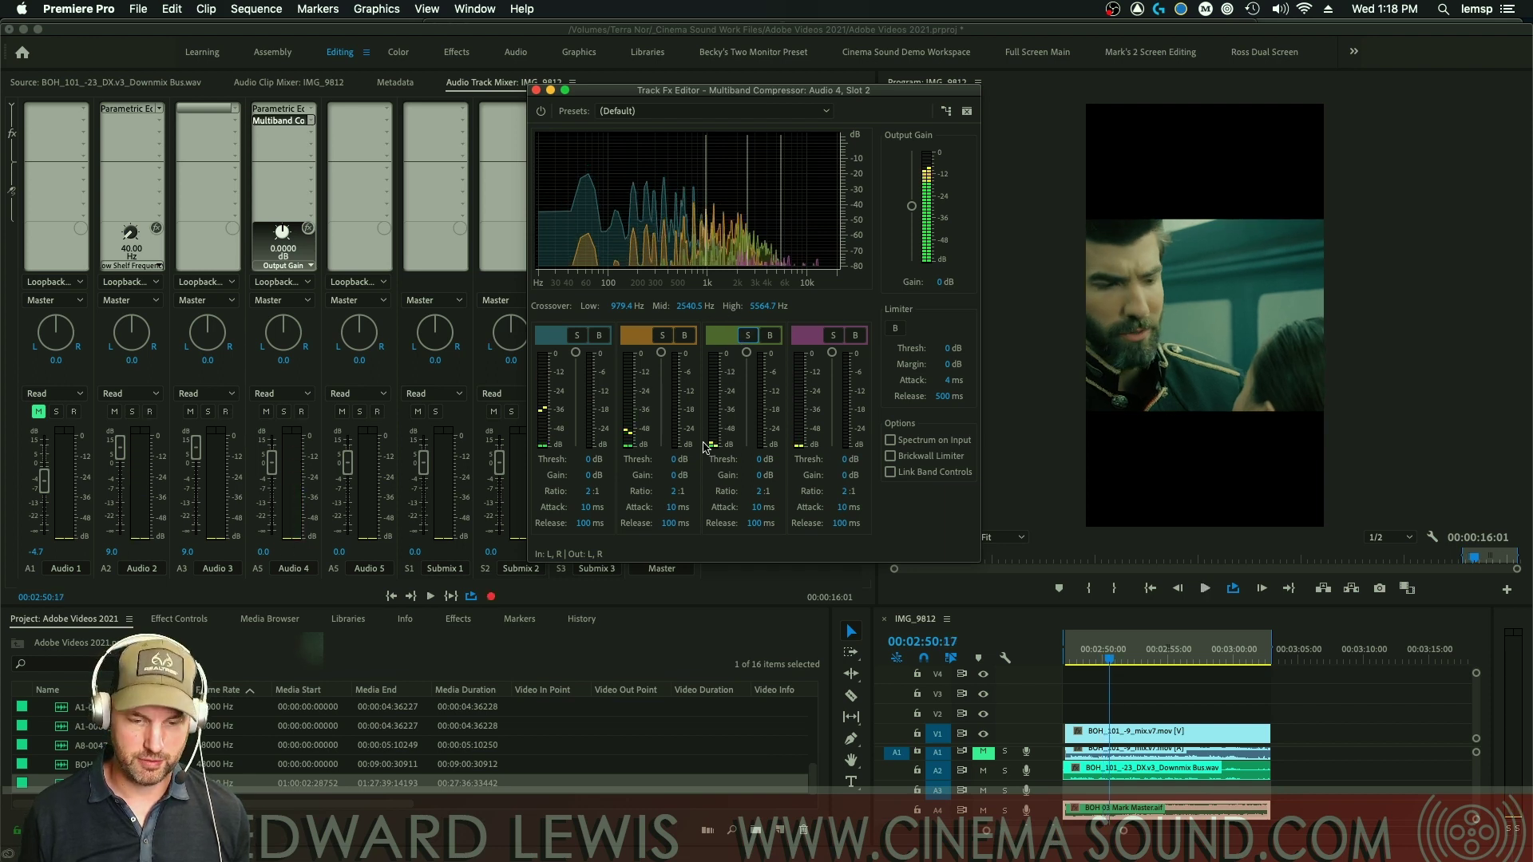
# Enter a 4:1 ratio for bands 2 and 3 and a 300 ms release for band 3
pyautogui.click(759, 492)
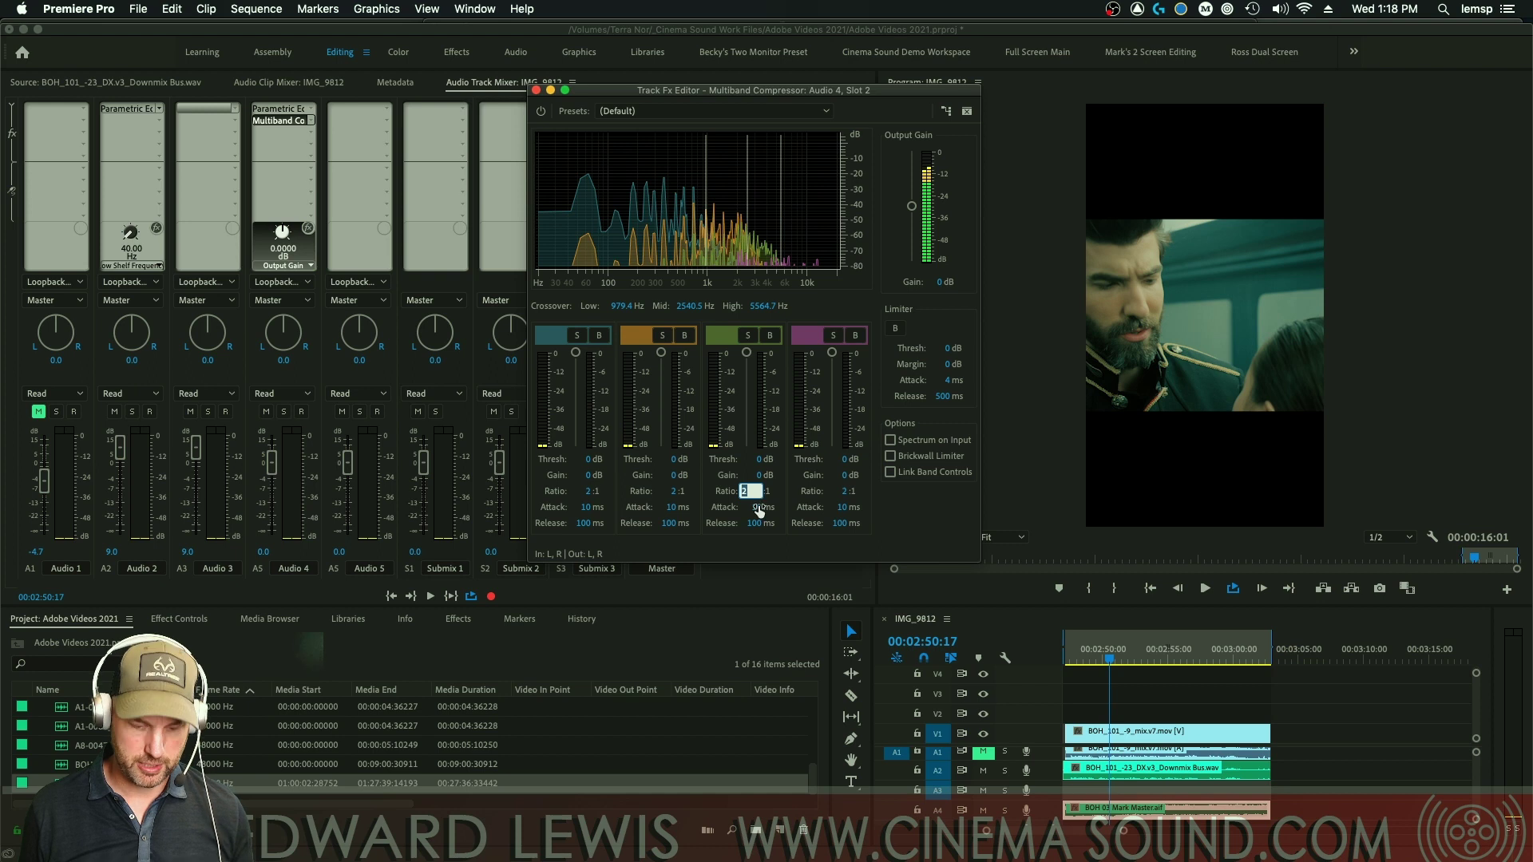
pyautogui.write('4')
pyautogui.click(674, 491)
pyautogui.write('4')
pyautogui.press('Return')
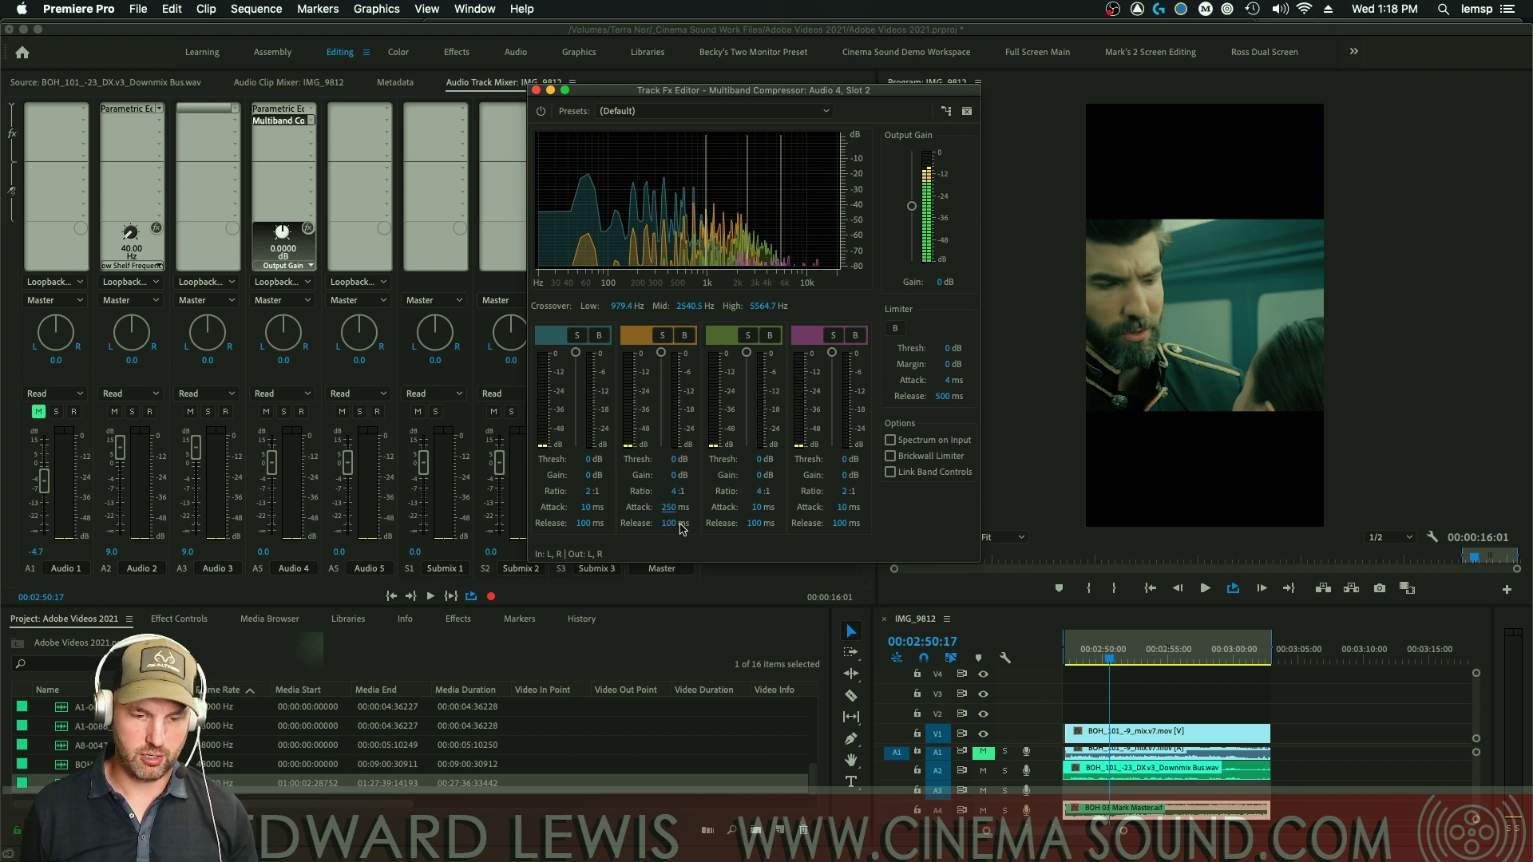
pyautogui.write('300')
pyautogui.click(754, 524)
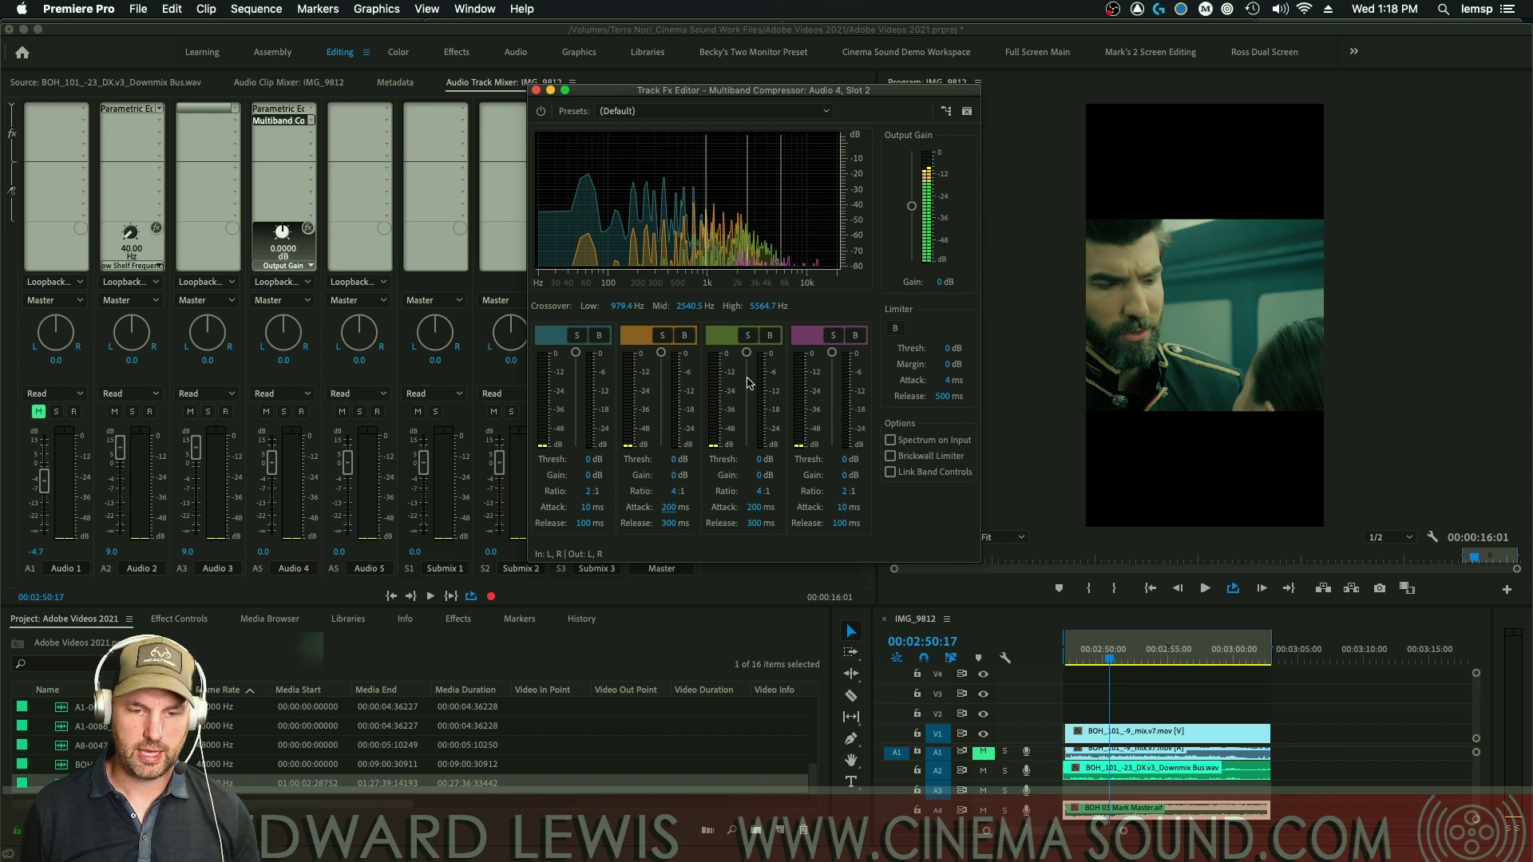
# During playback, drag the band thresholds down to -19, -52, -60 and -52 dB
pyautogui.press('space')
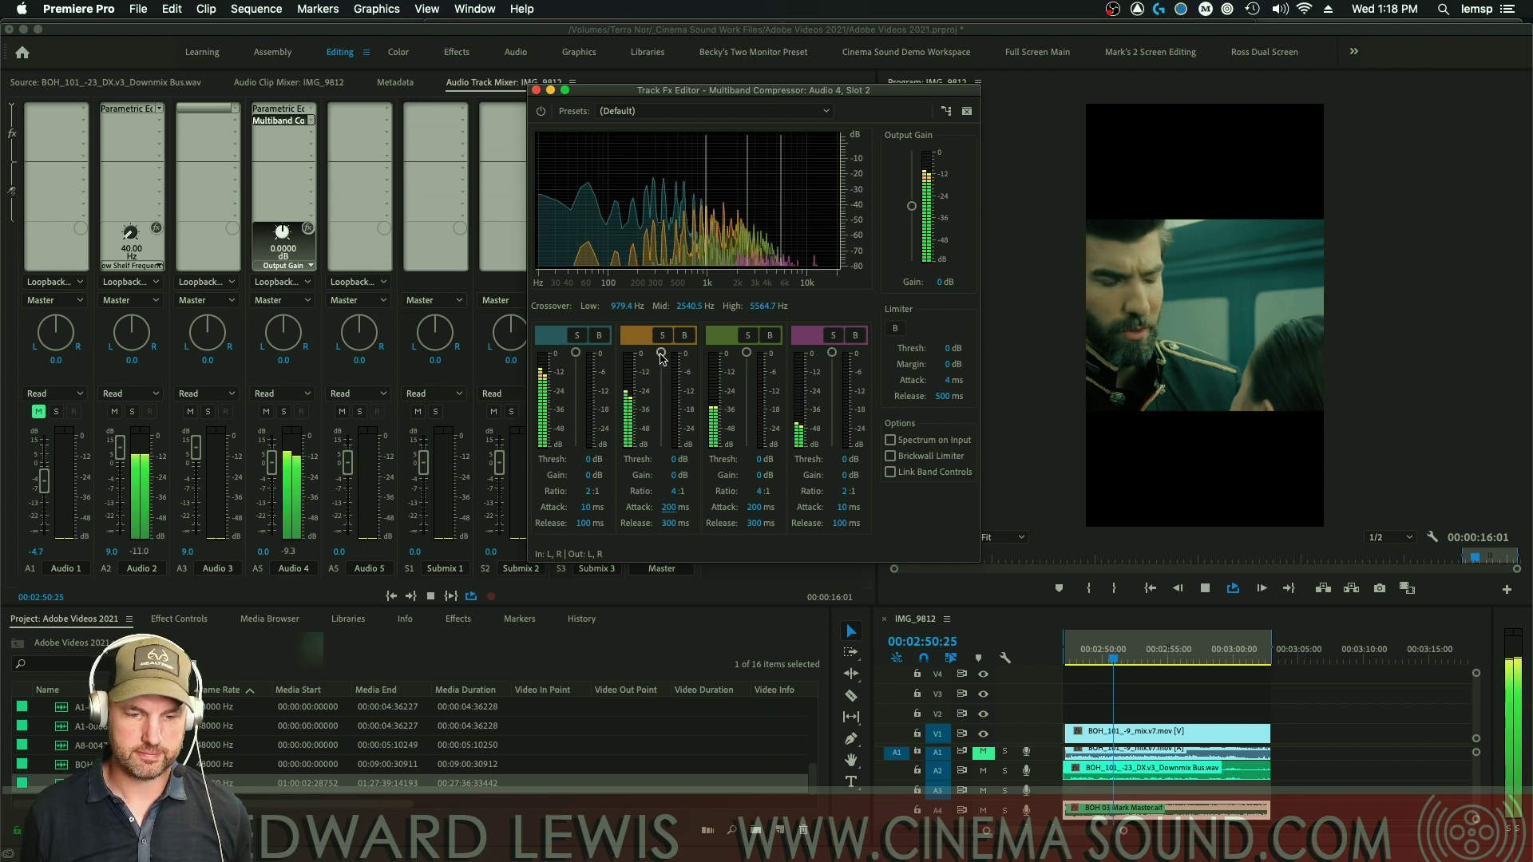
pyautogui.moveTo(661, 352); pyautogui.dragTo(659, 440)
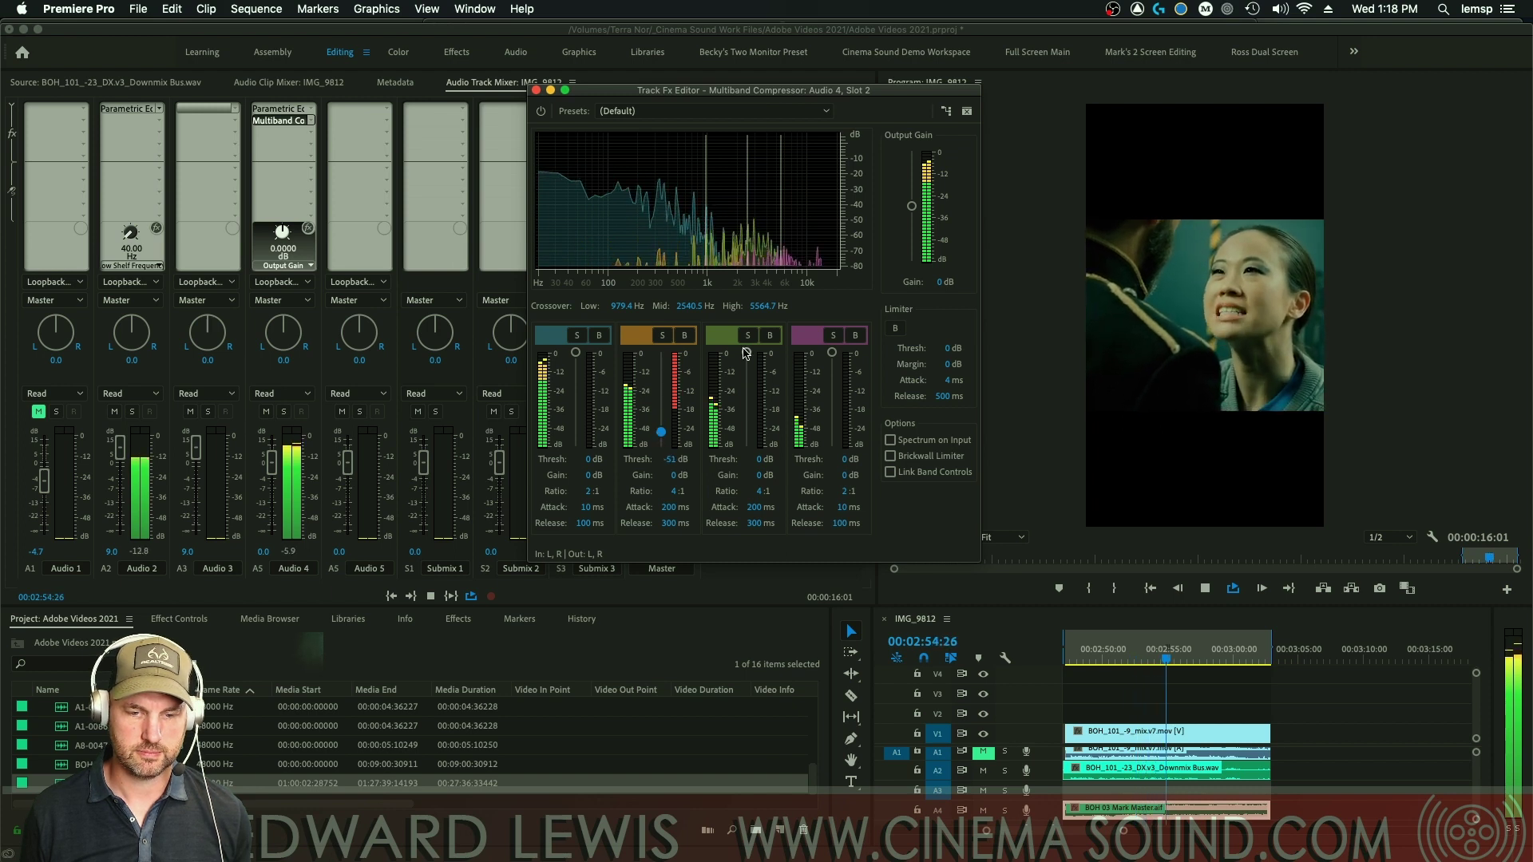
pyautogui.moveTo(746, 352); pyautogui.dragTo(662, 440)
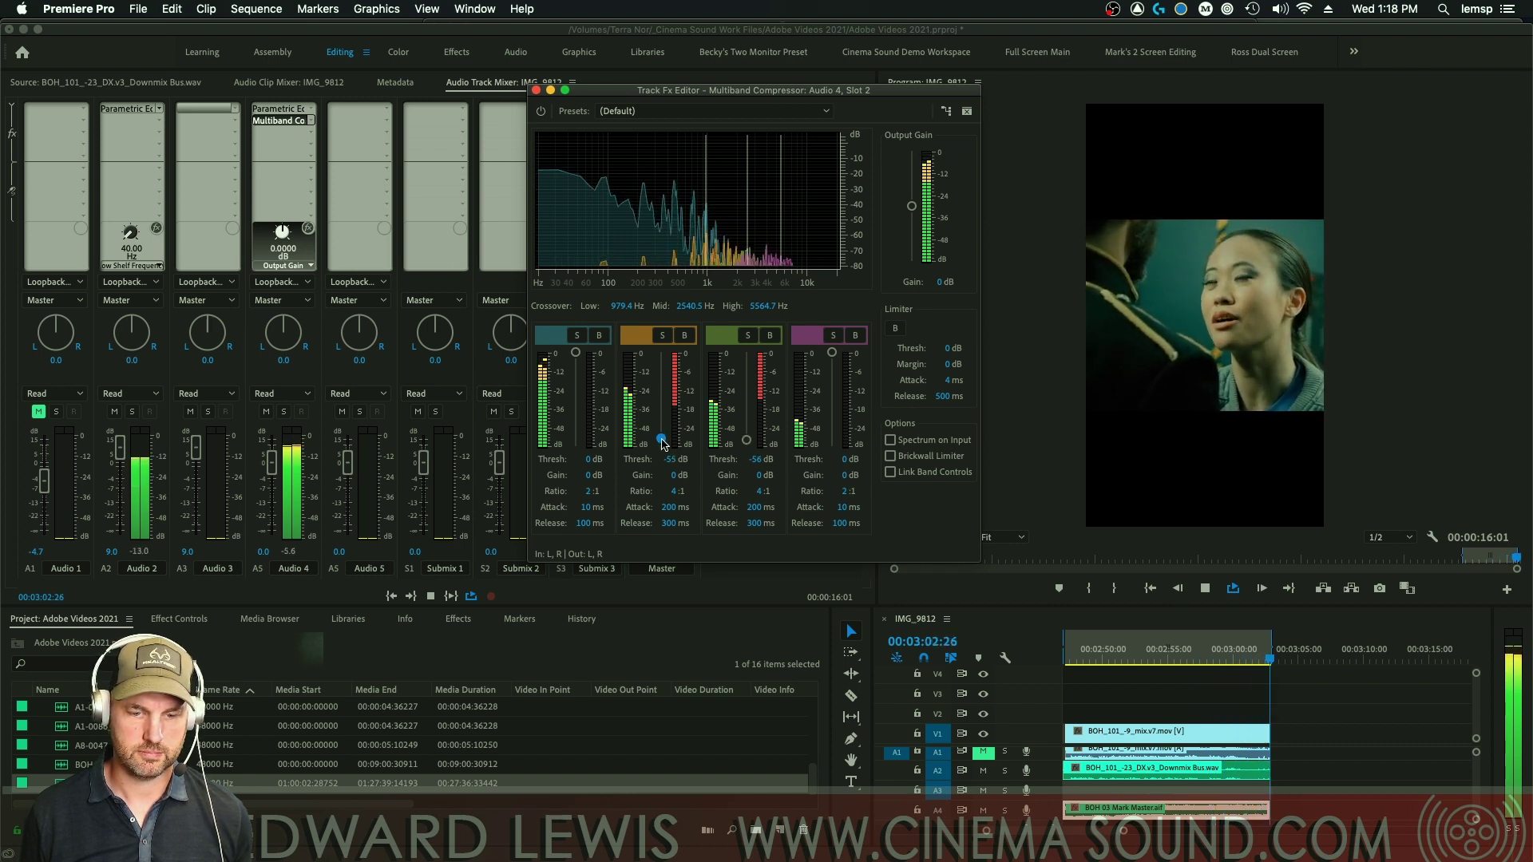
pyautogui.click(746, 439)
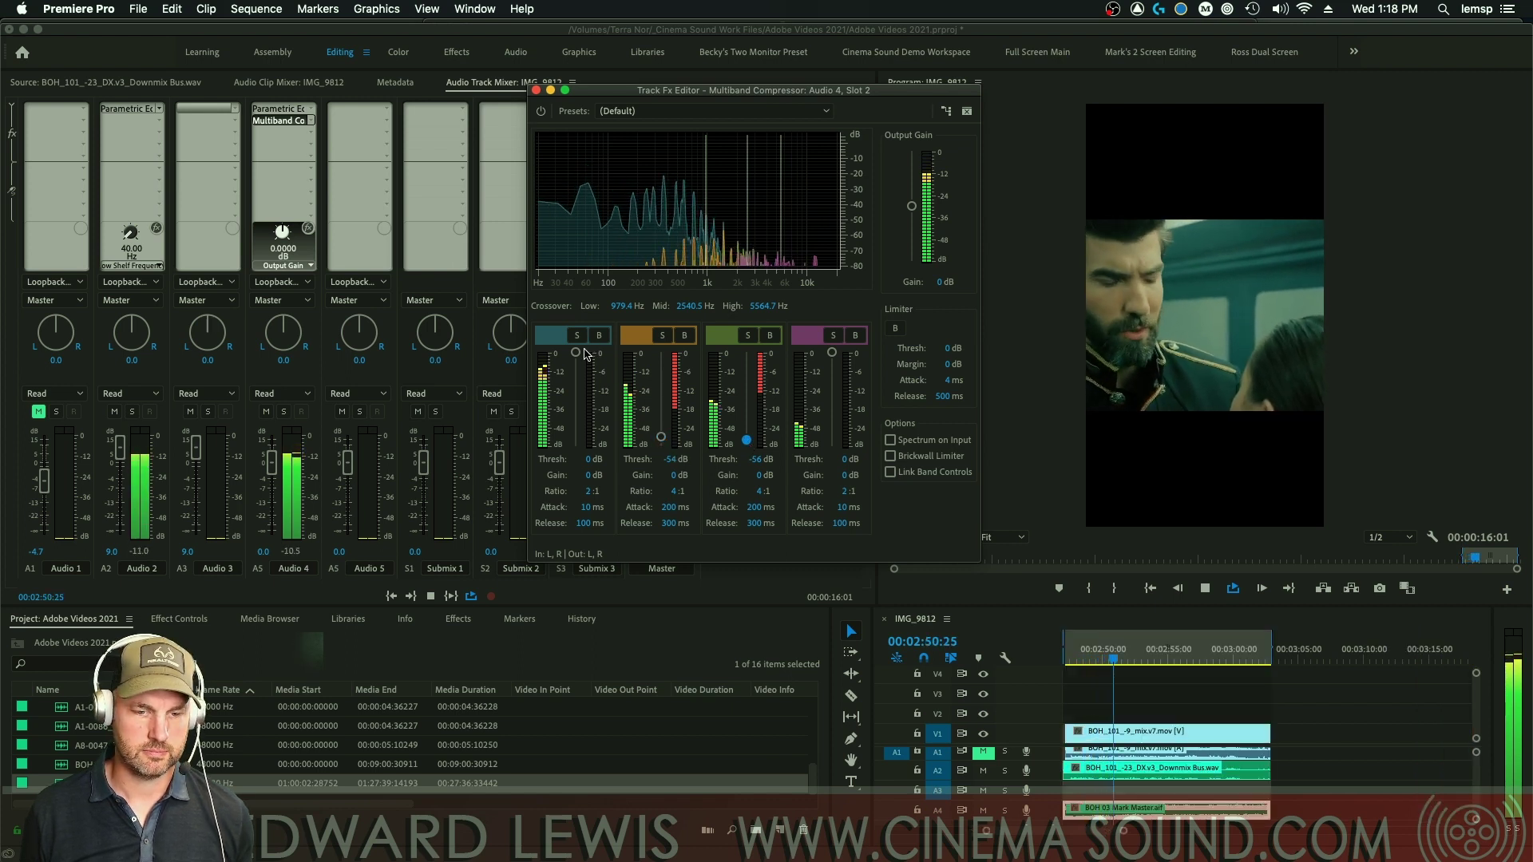
pyautogui.moveTo(575, 352); pyautogui.dragTo(576, 386)
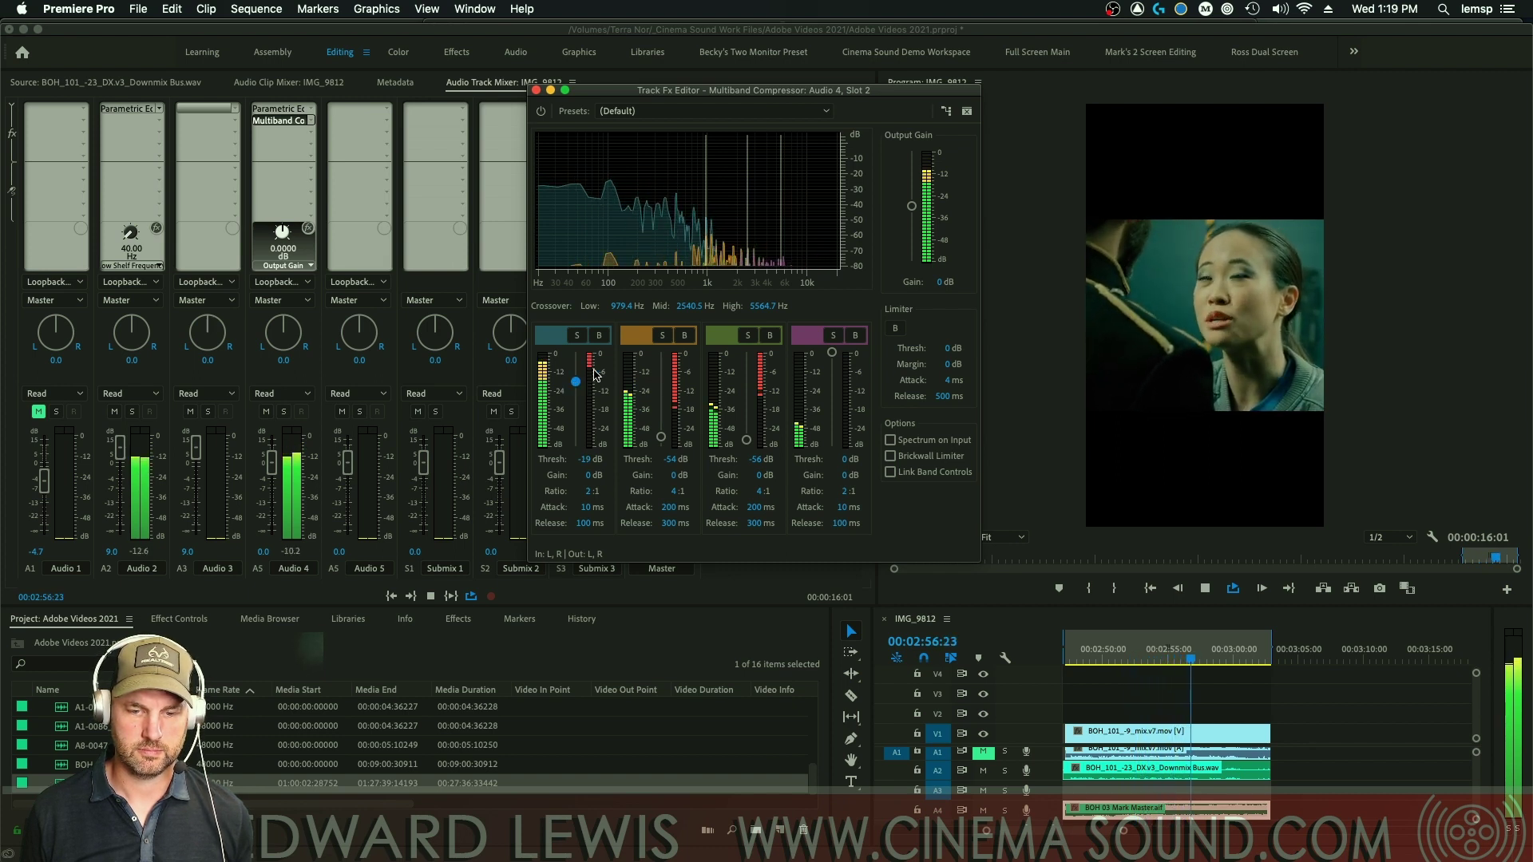
pyautogui.moveTo(832, 353); pyautogui.dragTo(836, 440)
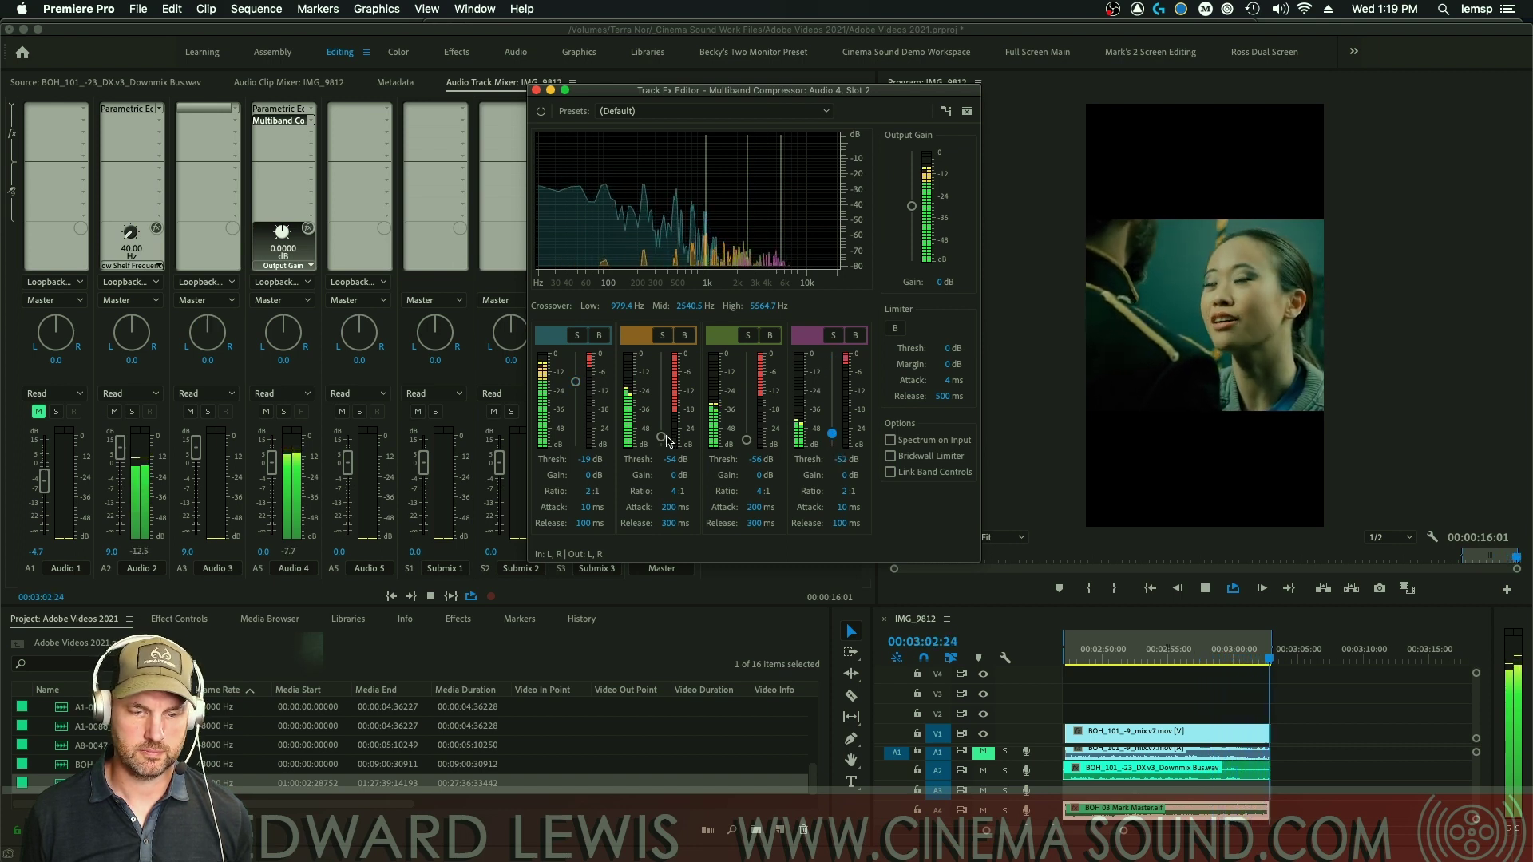
pyautogui.moveTo(749, 445); pyautogui.dragTo(662, 437)
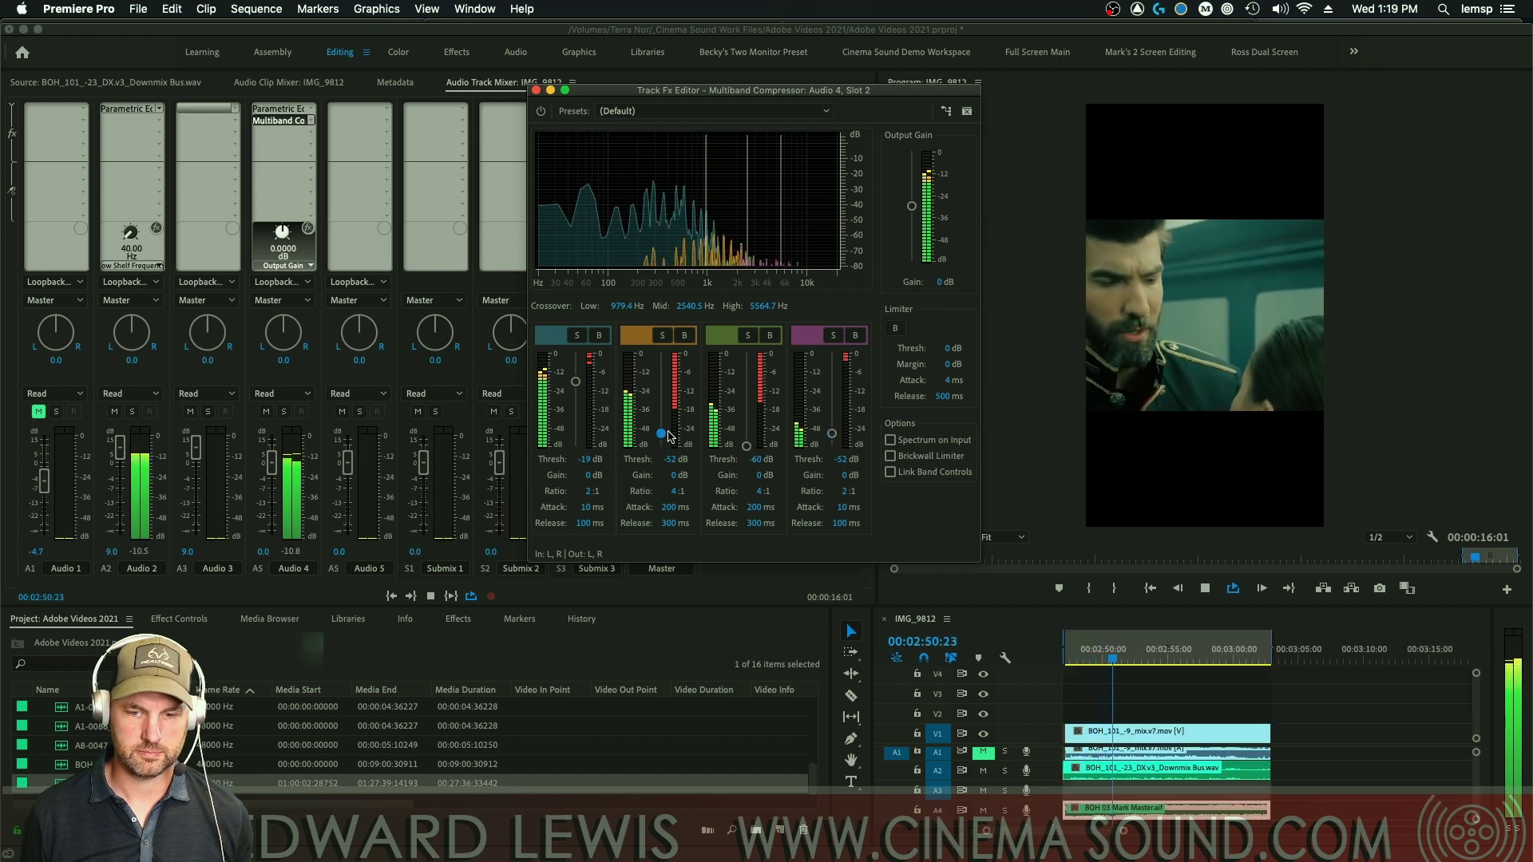
pyautogui.press('space')
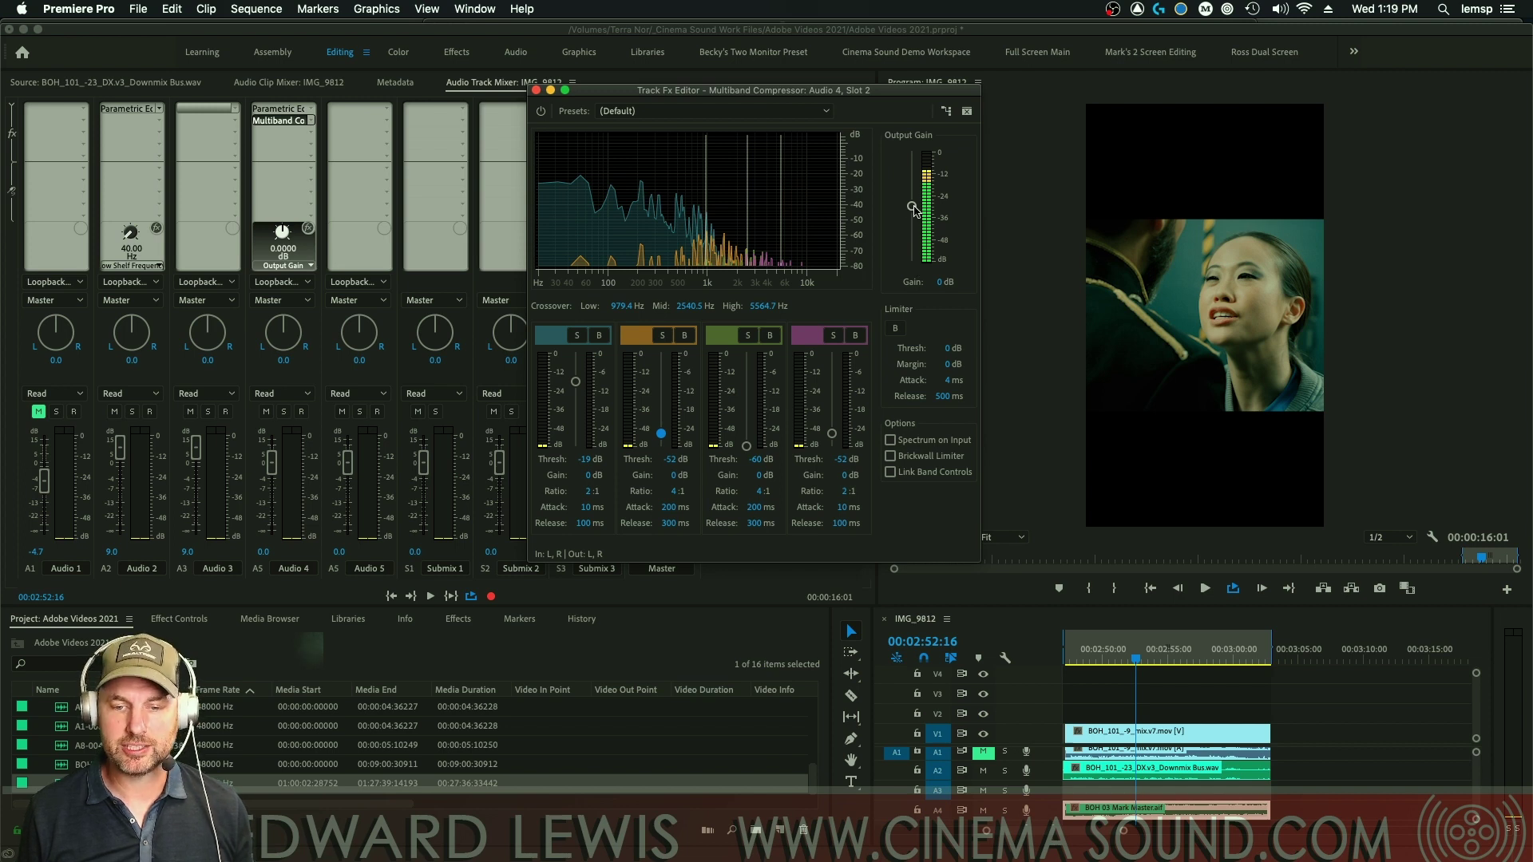
# Lower the compressor's output gain to -3 dB while listening during playback
pyautogui.press('space')
pyautogui.moveTo(912, 208); pyautogui.dragTo(915, 214)
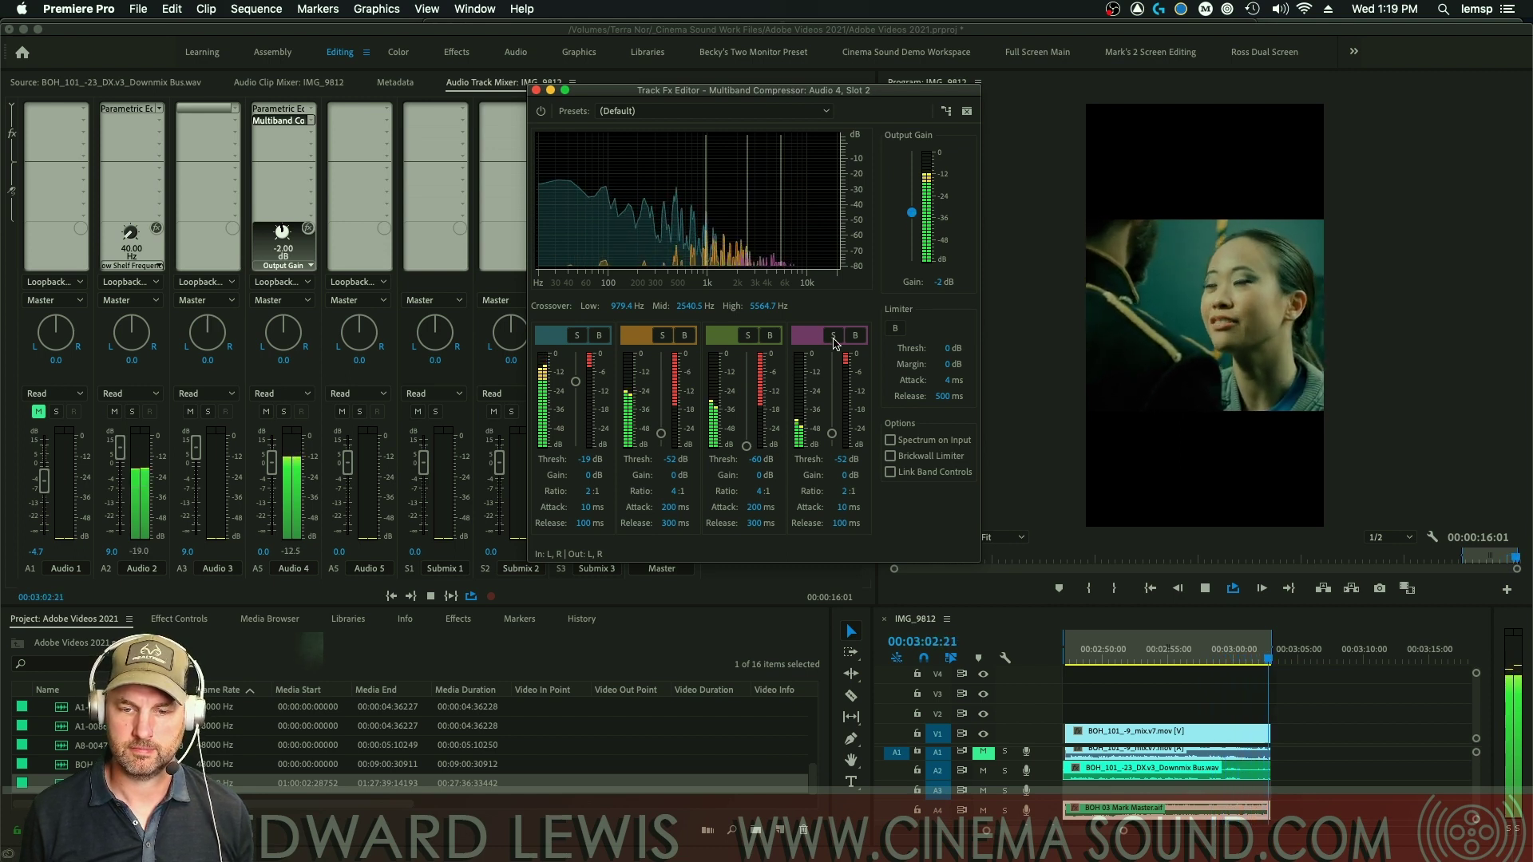
pyautogui.press('space')
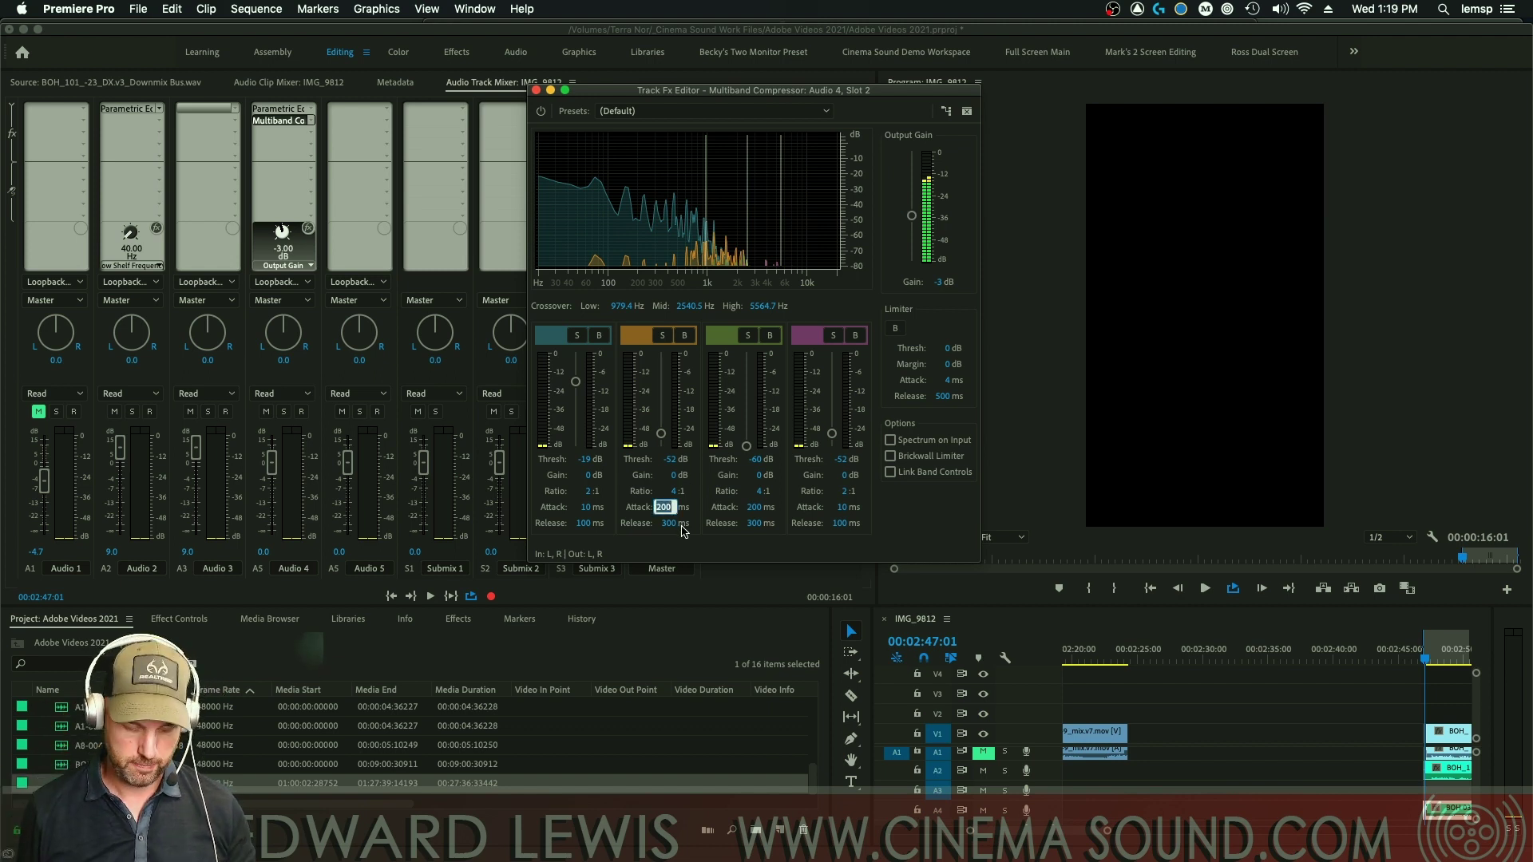
# Type a 50 ms attack for band 3 and 100 ms release for bands 2 and 3
pyautogui.click(752, 508)
pyautogui.write('50')
pyautogui.click(755, 523)
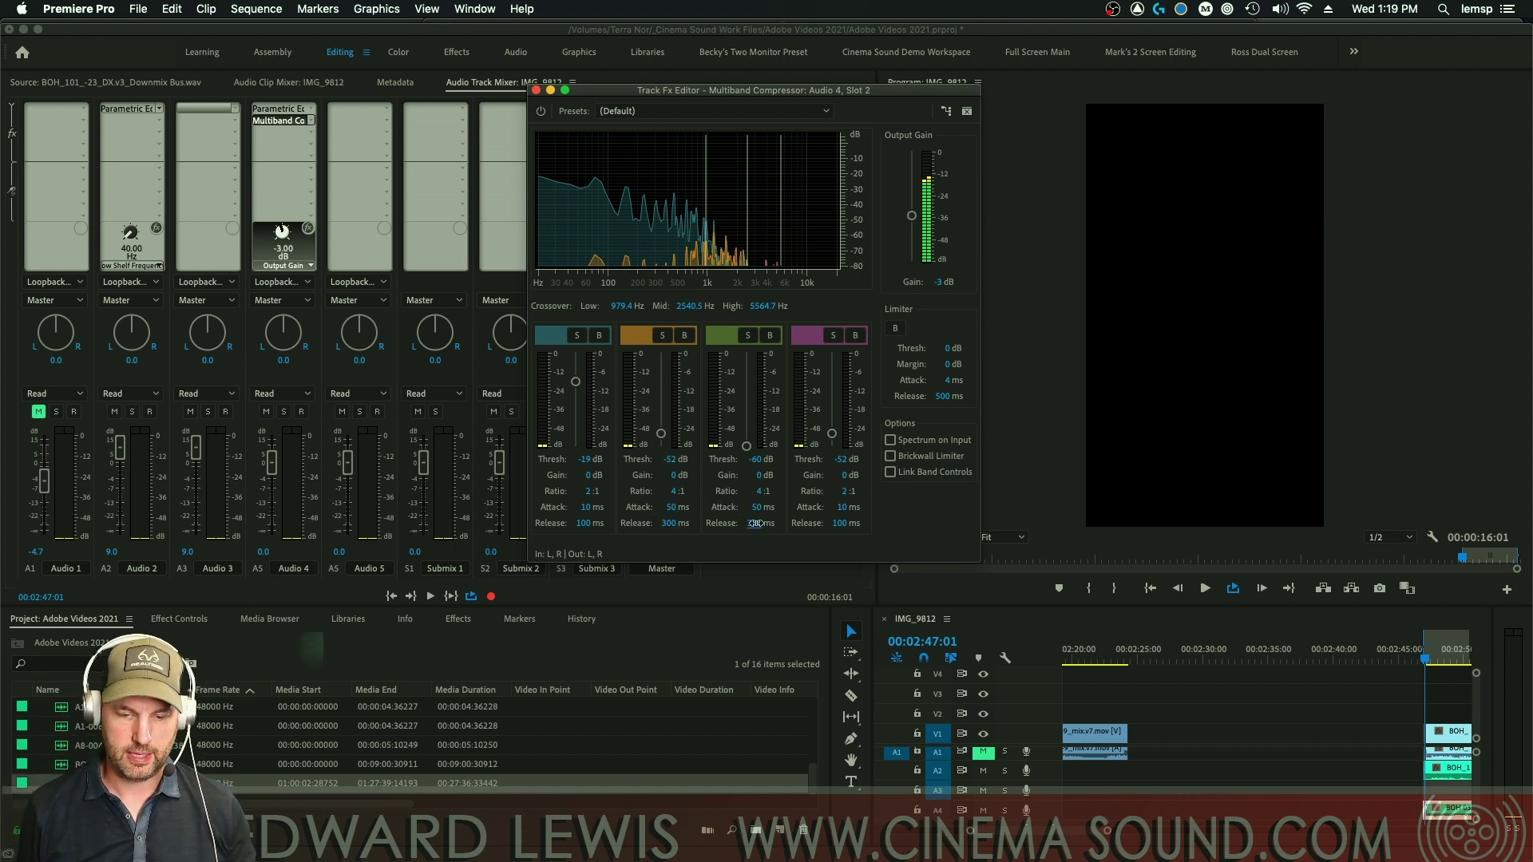
pyautogui.click(669, 523)
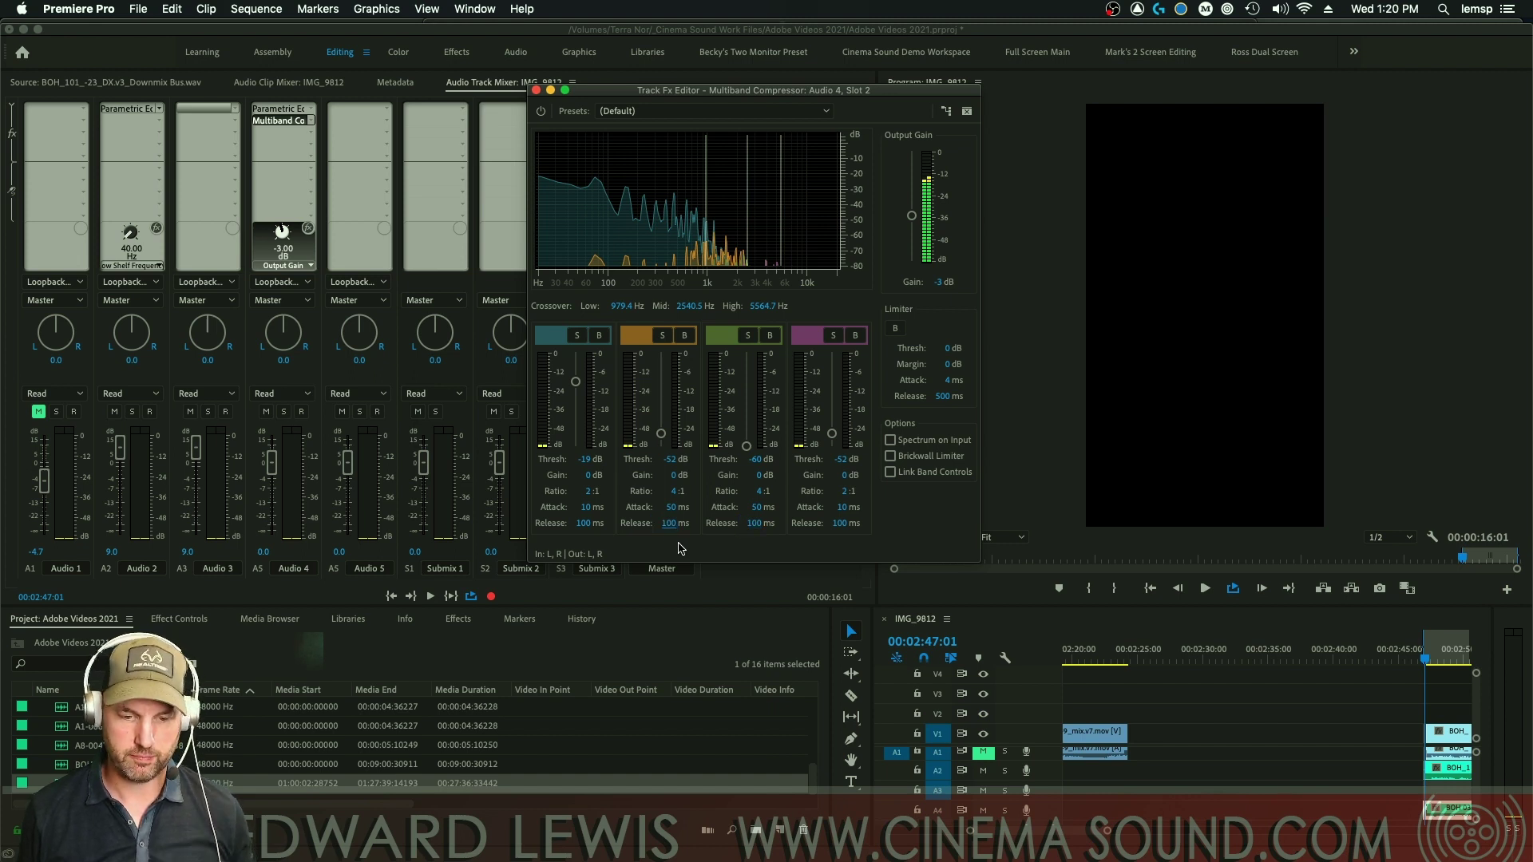
# During playback, scrub the top band's attack to 60 ms and the low band's to 49 ms
pyautogui.press('space')
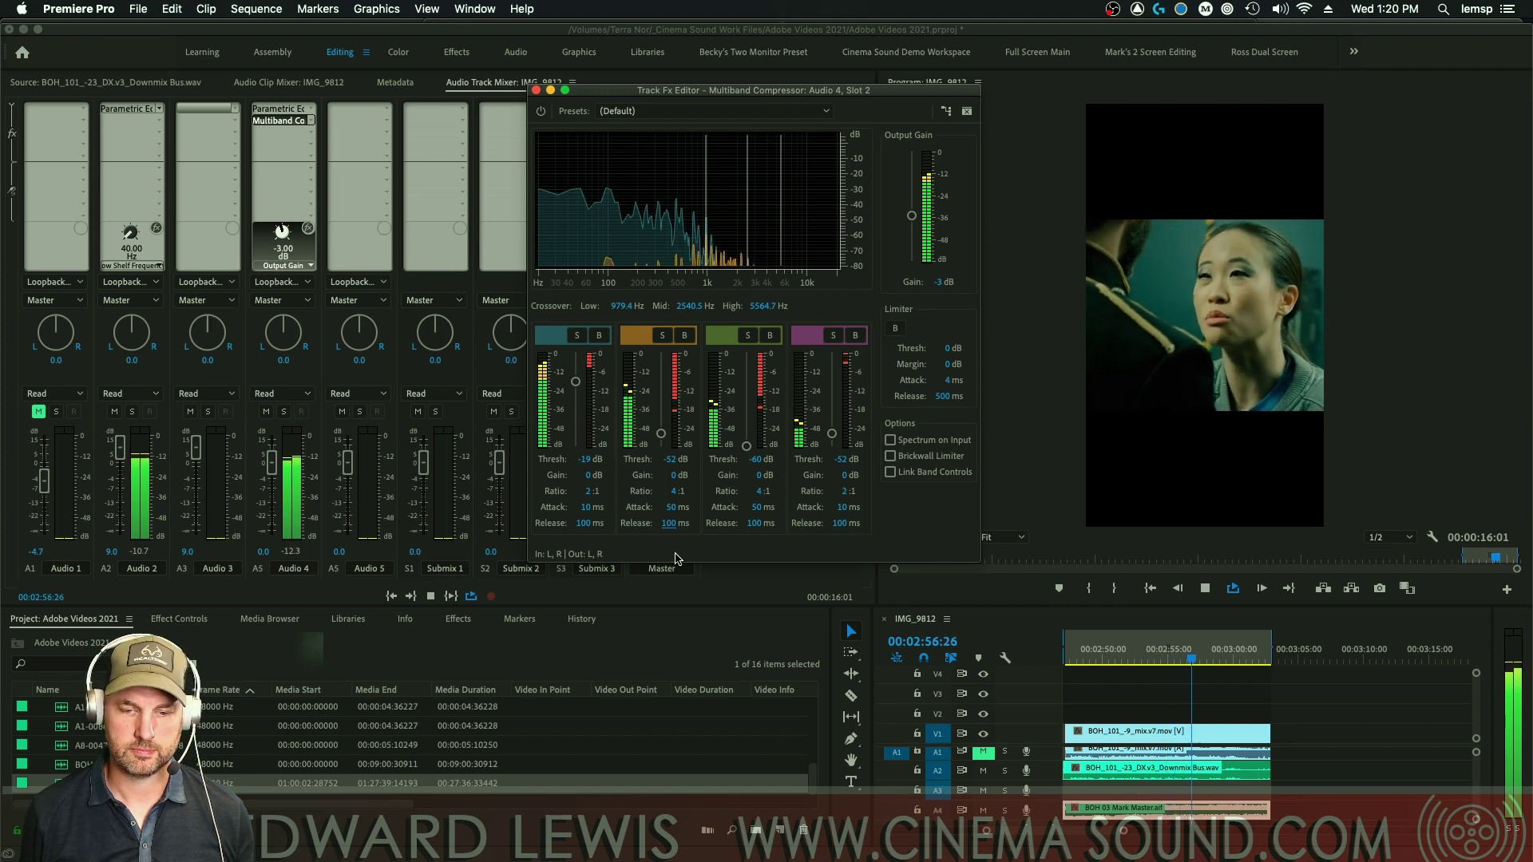
pyautogui.moveTo(842, 508); pyautogui.dragTo(867, 483)
pyautogui.moveTo(588, 508); pyautogui.dragTo(614, 496)
pyautogui.press('space')
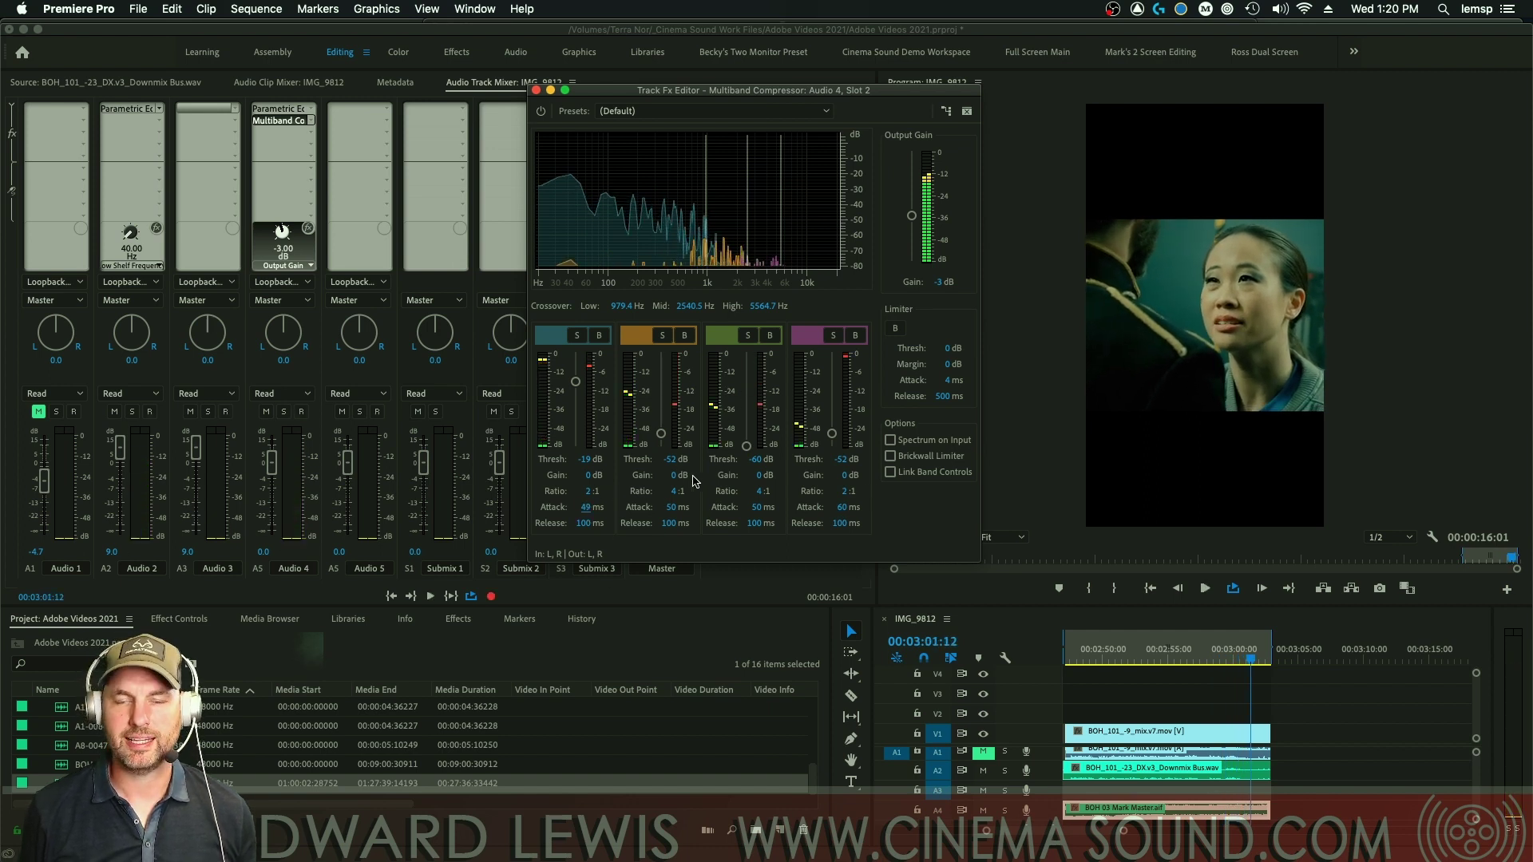